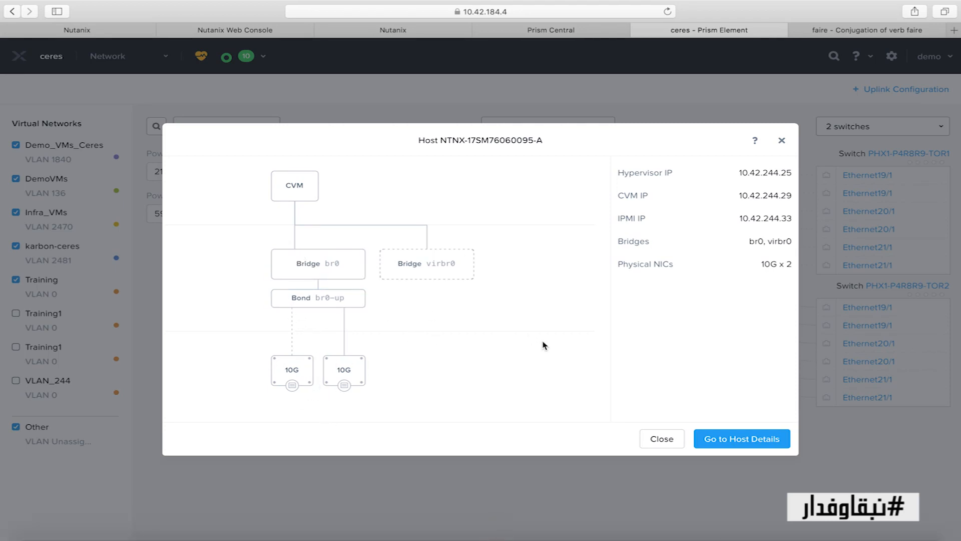
Check that the host's br0-up bond is active-backup, then close the host view
{"action": "left_click", "coordinate": [353, 298]}
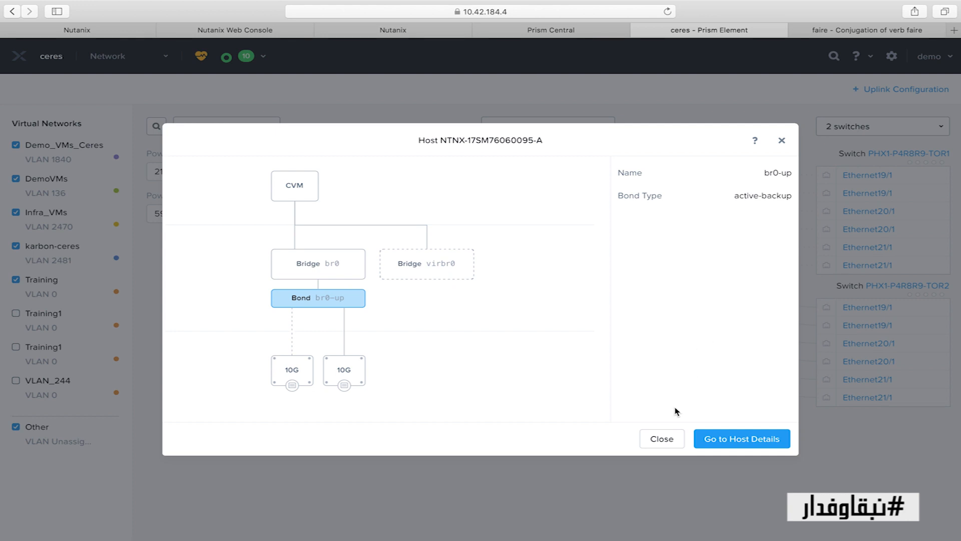
{"action": "left_click", "coordinate": [661, 440]}
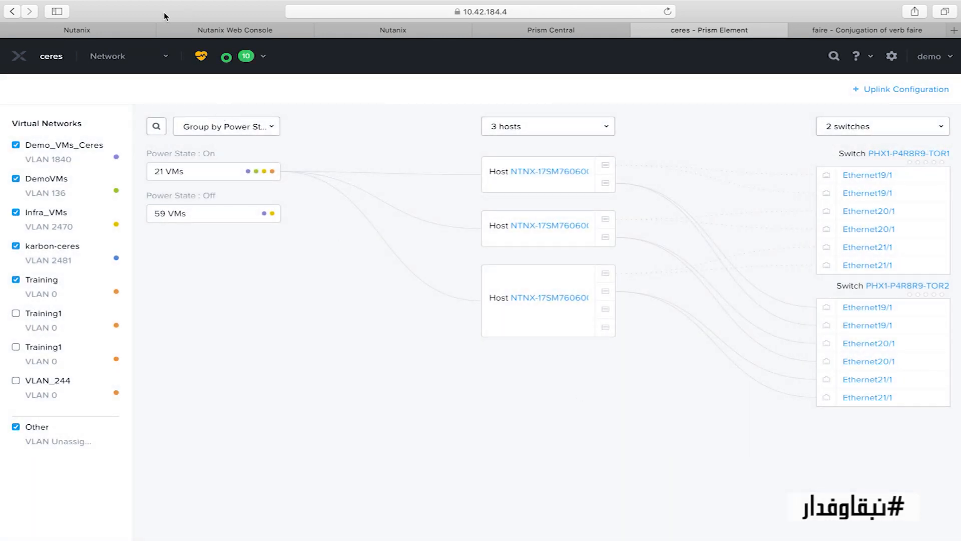
From Home, go to Settings > Image Configuration, review the DISK and ISO images, and start a new image
{"action": "left_click", "coordinate": [19, 56]}
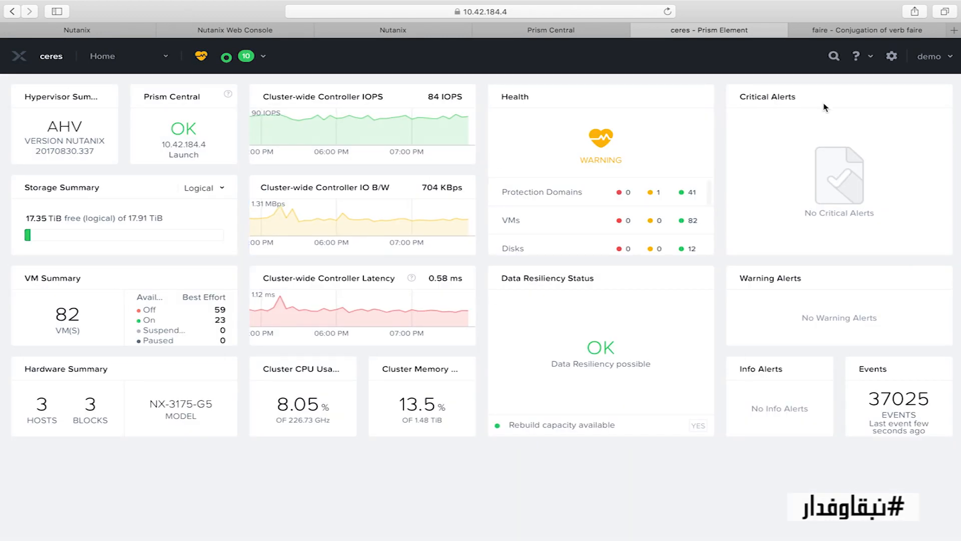
{"action": "left_click", "coordinate": [891, 57]}
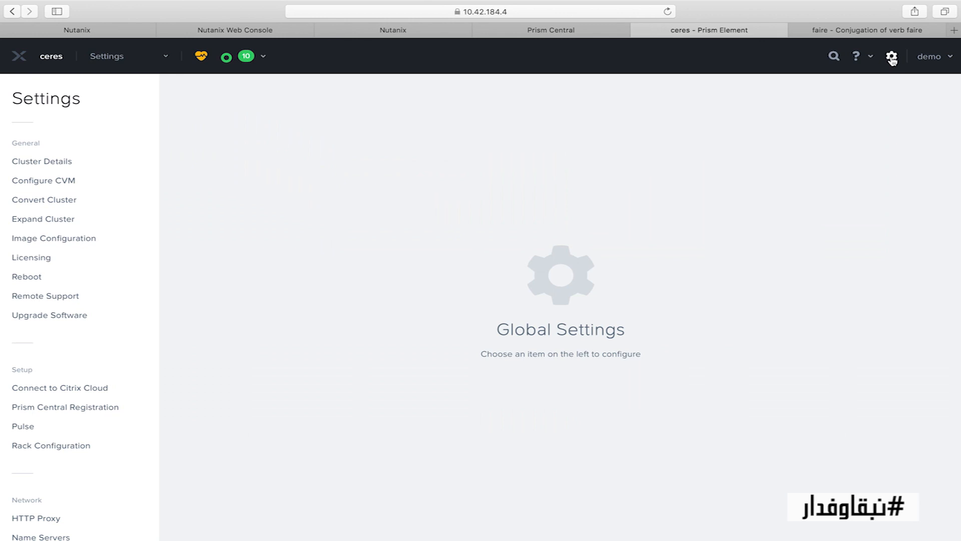
{"action": "left_click", "coordinate": [71, 242]}
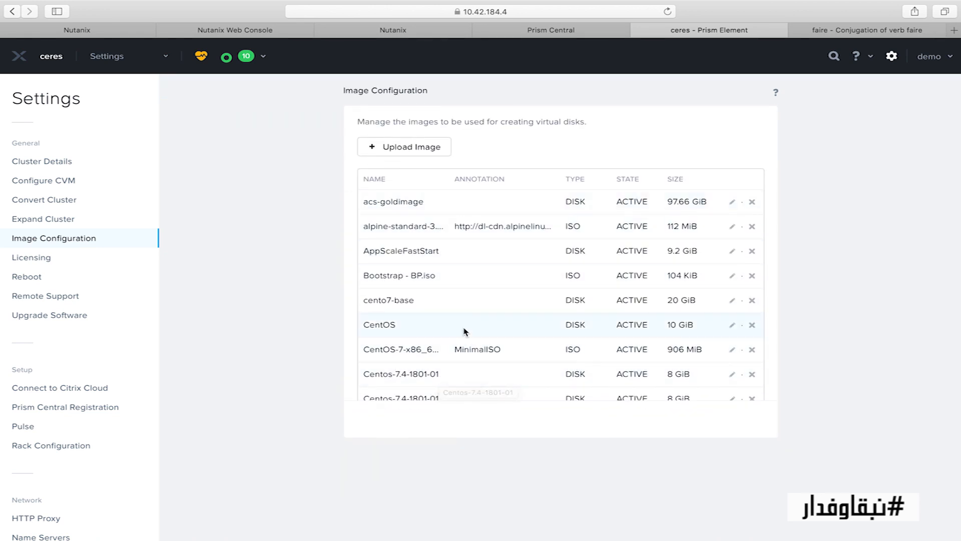
{"action": "scroll", "coordinate": [482, 283], "scroll_direction": "down", "scroll_amount": 3}
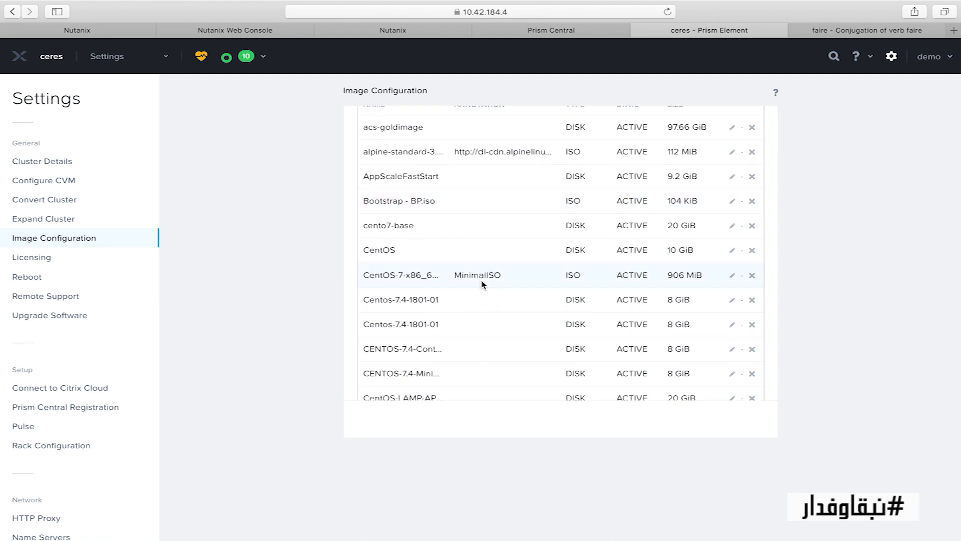
{"action": "scroll", "coordinate": [482, 284], "scroll_direction": "down", "scroll_amount": 6}
{"action": "scroll", "coordinate": [483, 284], "scroll_direction": "up", "scroll_amount": 9}
{"action": "scroll", "coordinate": [482, 284], "scroll_direction": "down", "scroll_amount": 6}
{"action": "scroll", "coordinate": [482, 283], "scroll_direction": "down", "scroll_amount": 3}
{"action": "scroll", "coordinate": [480, 281], "scroll_direction": "up", "scroll_amount": 9}
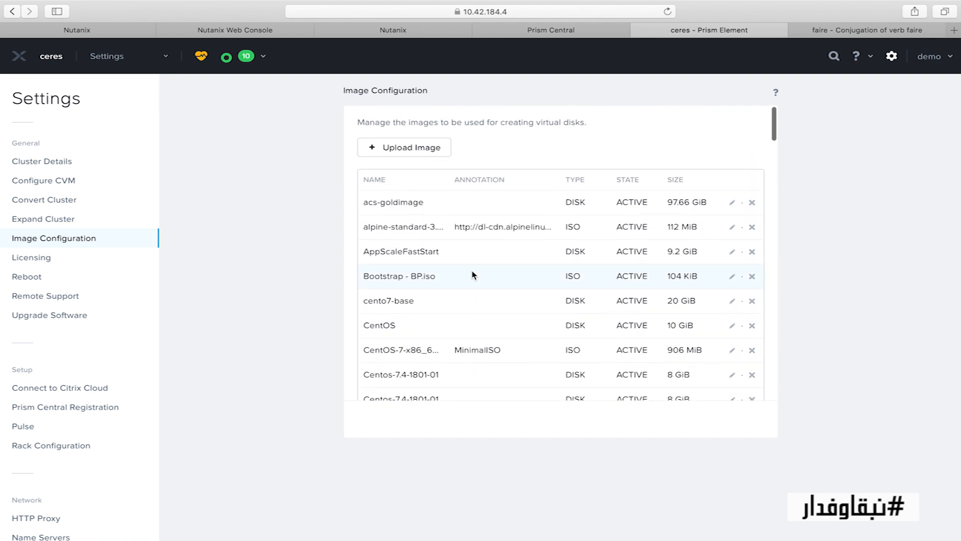
{"action": "left_click", "coordinate": [427, 147]}
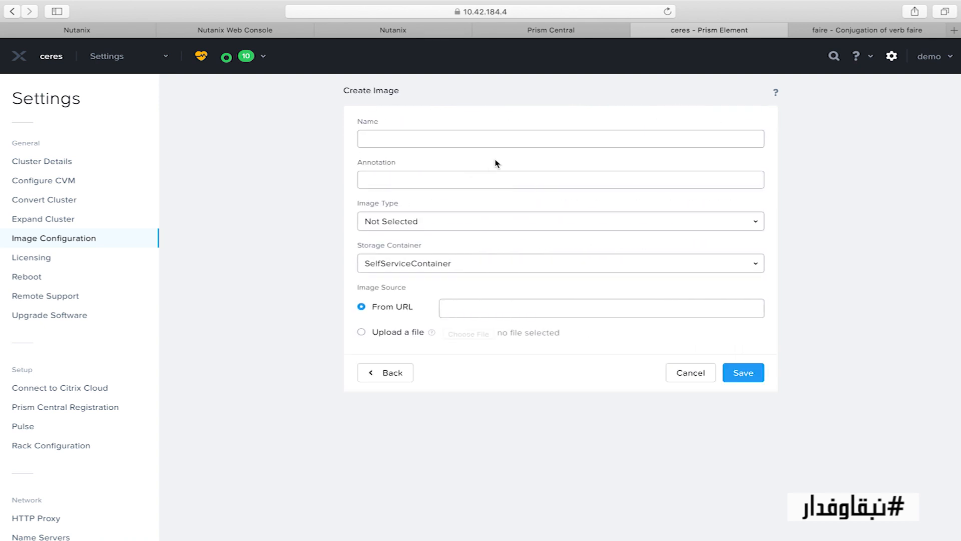
Set the new image's type to DISK, with an uploaded file as its source
{"action": "left_click", "coordinate": [533, 227]}
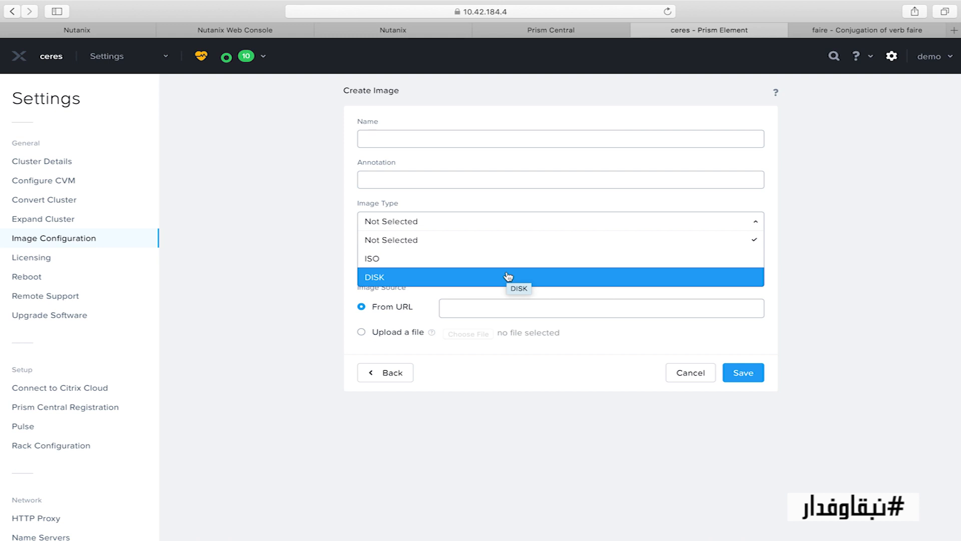
{"action": "left_click", "coordinate": [508, 277]}
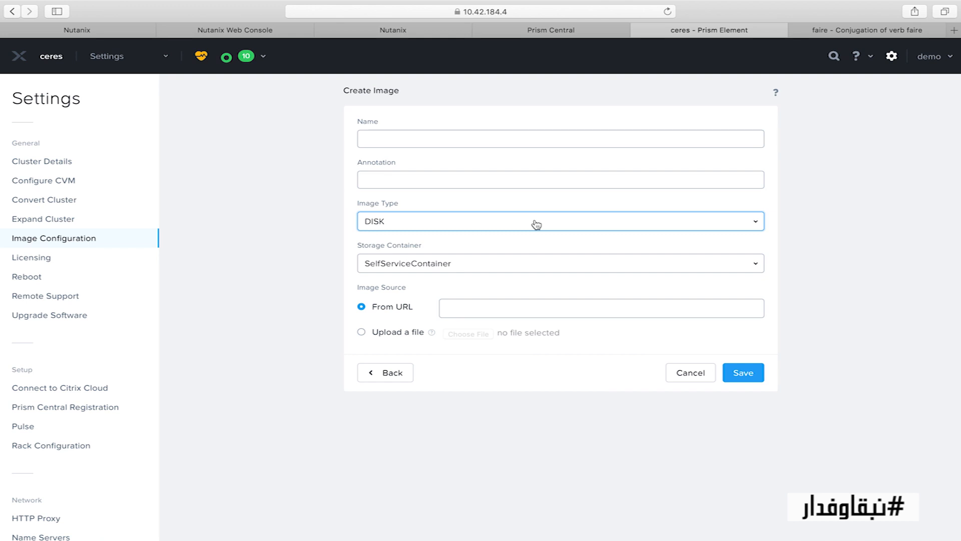
{"action": "left_click", "coordinate": [398, 332]}
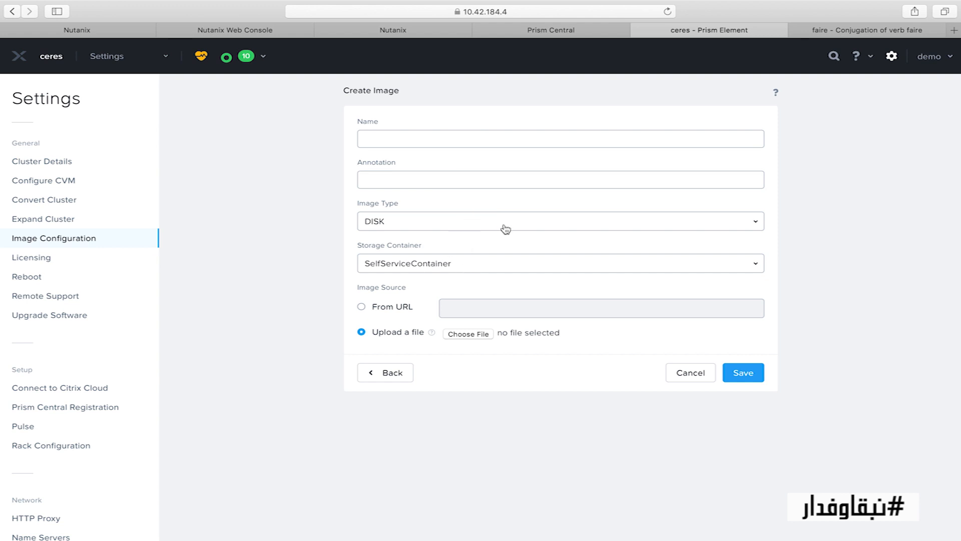
{"action": "left_click", "coordinate": [469, 334]}
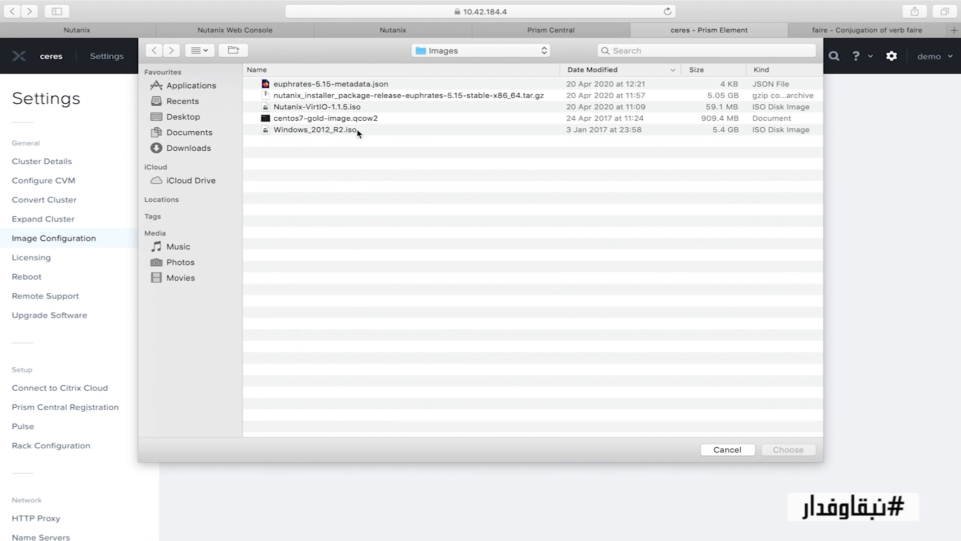
{"action": "left_click", "coordinate": [727, 450]}
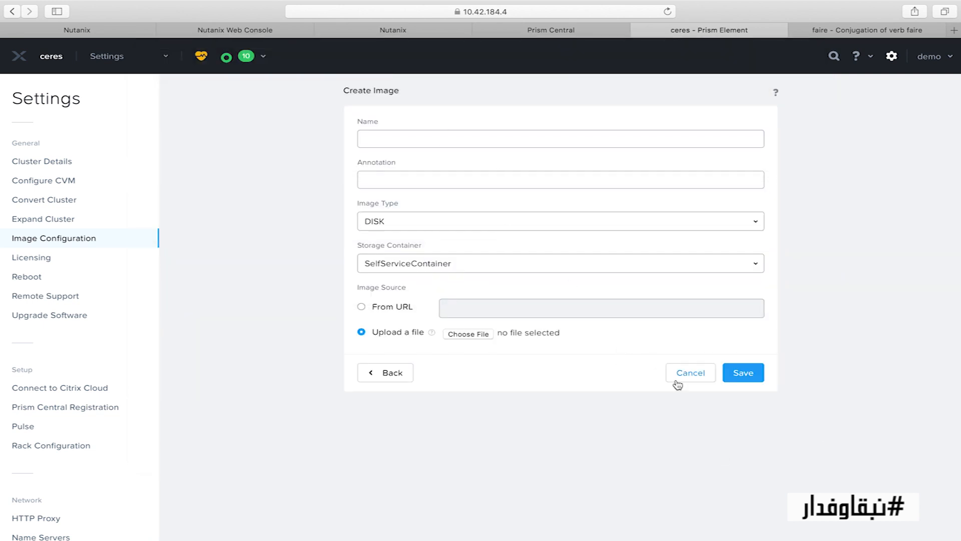
{"action": "left_click", "coordinate": [544, 221]}
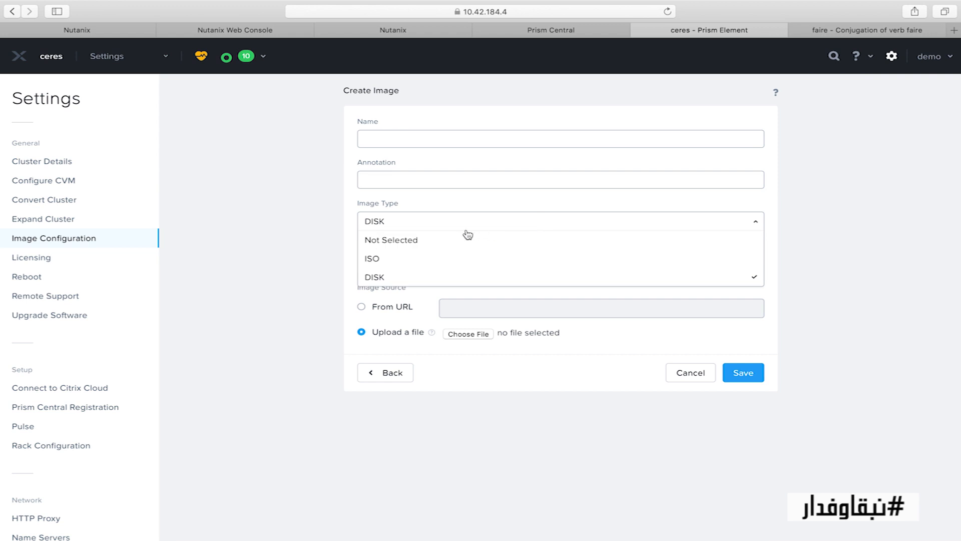
{"action": "left_click", "coordinate": [444, 263]}
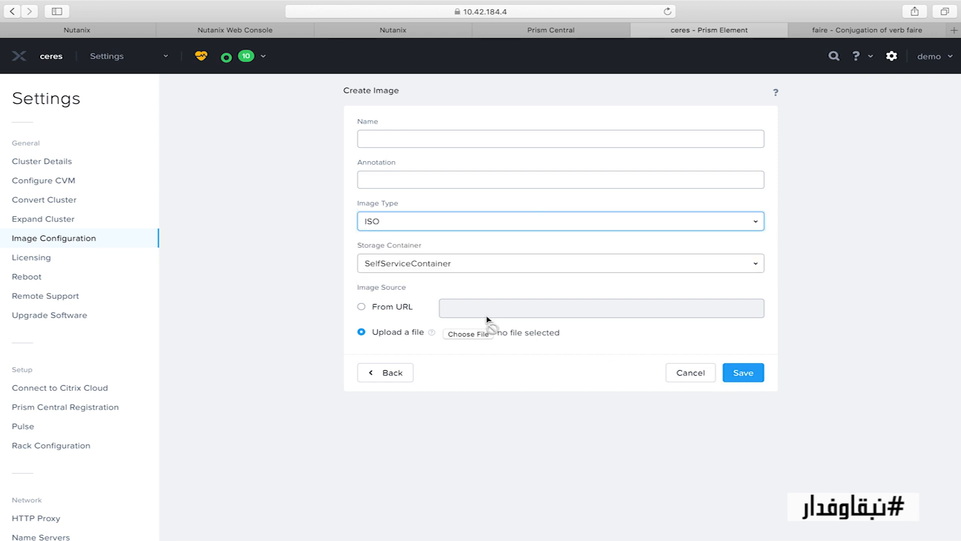
{"action": "left_click", "coordinate": [470, 334]}
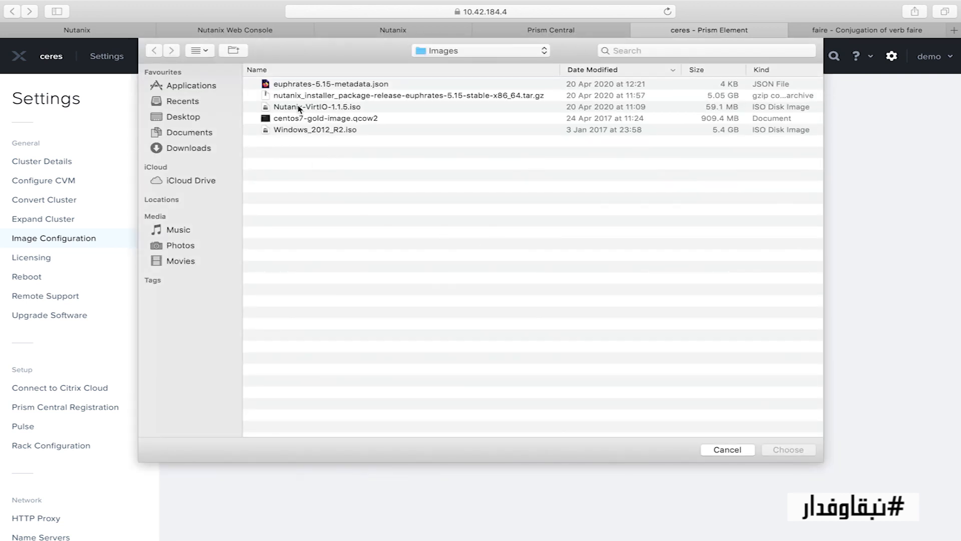
{"action": "left_click", "coordinate": [726, 449]}
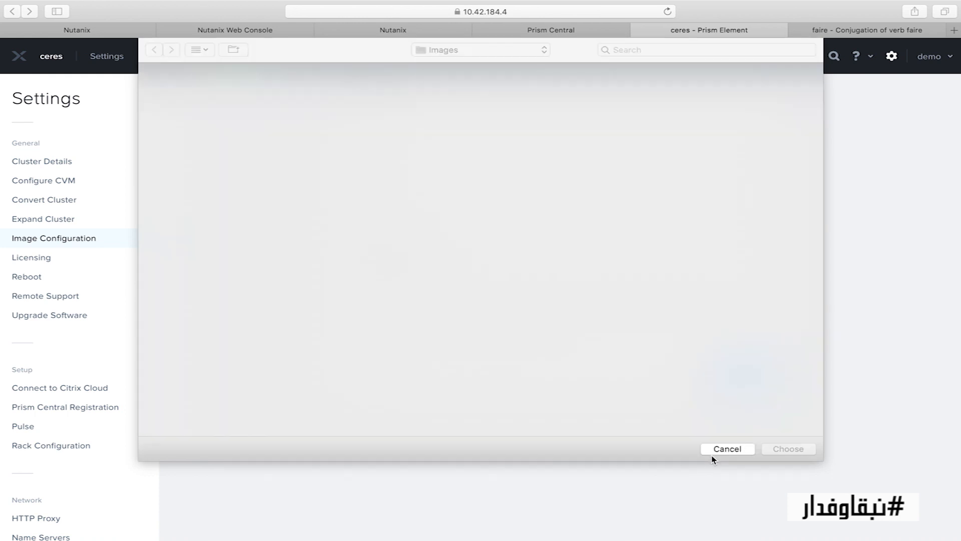
{"action": "left_click", "coordinate": [441, 230]}
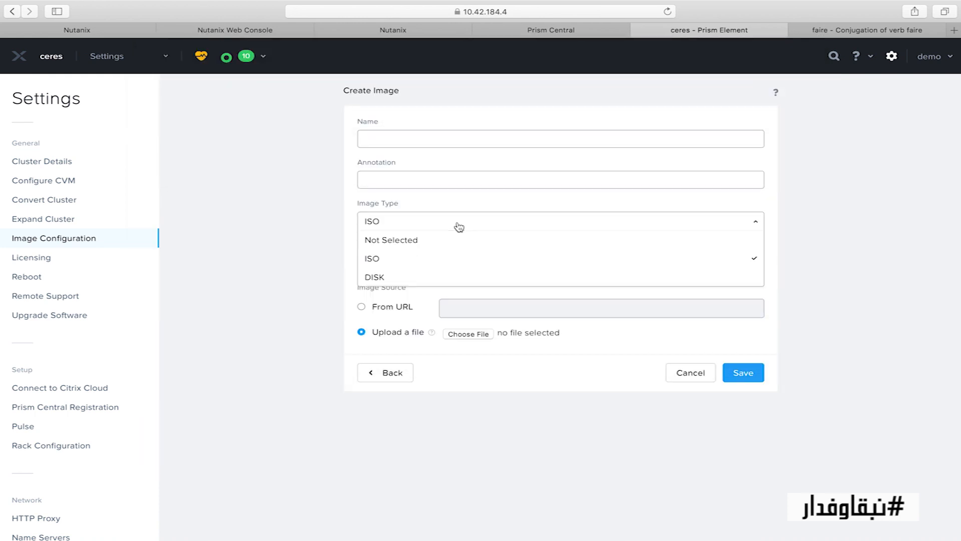
{"action": "left_click", "coordinate": [409, 278]}
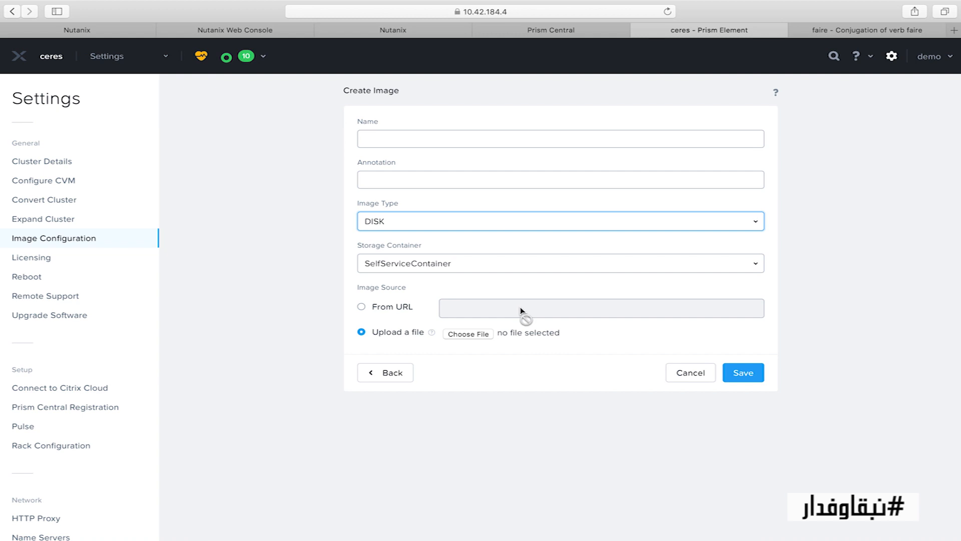
{"action": "left_click", "coordinate": [478, 335]}
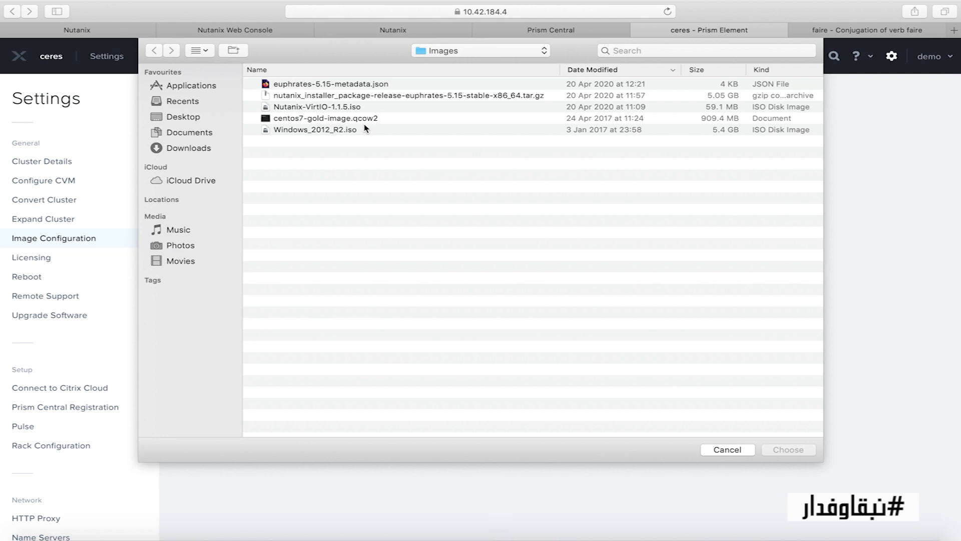
{"action": "left_click", "coordinate": [728, 450]}
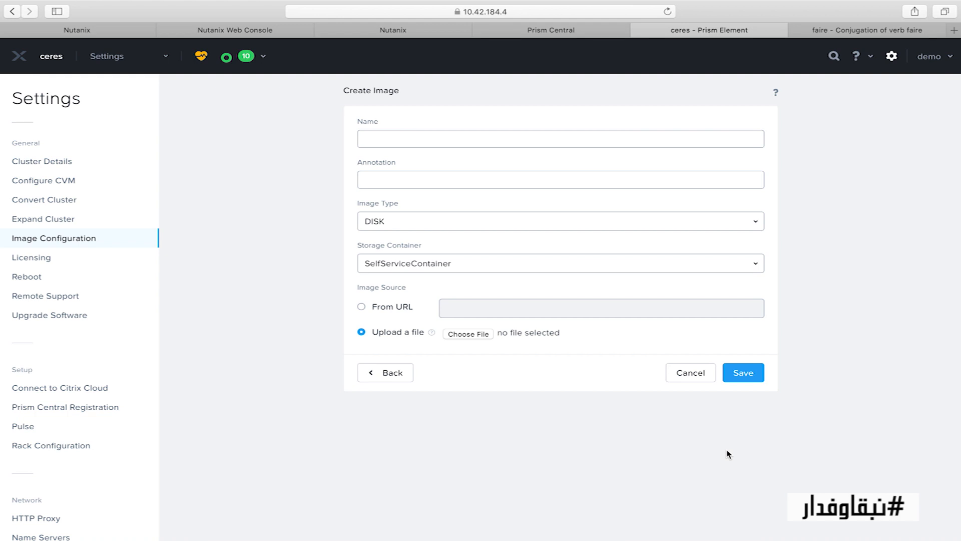
Select default-container-79232 as the storage container, then cancel the new image
{"action": "left_click", "coordinate": [506, 266]}
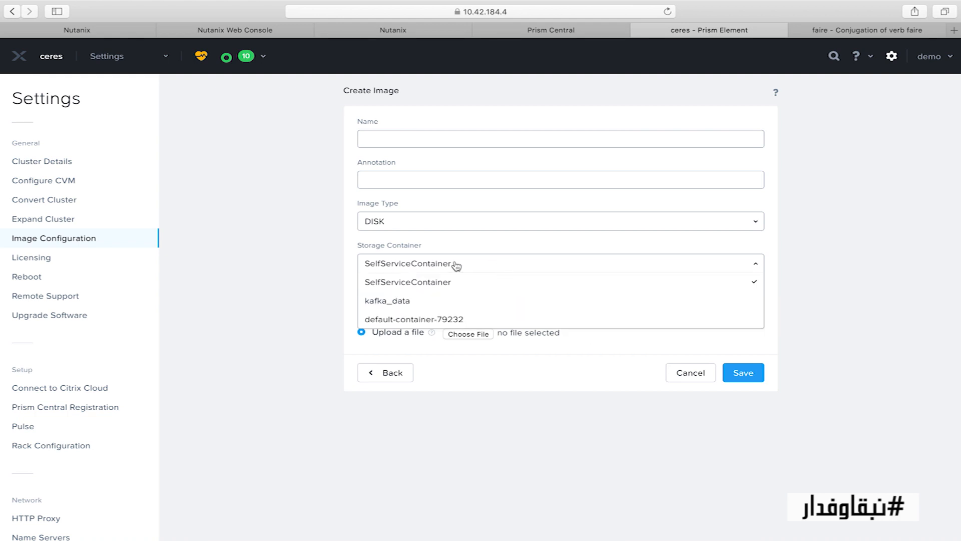
{"action": "left_click", "coordinate": [467, 319]}
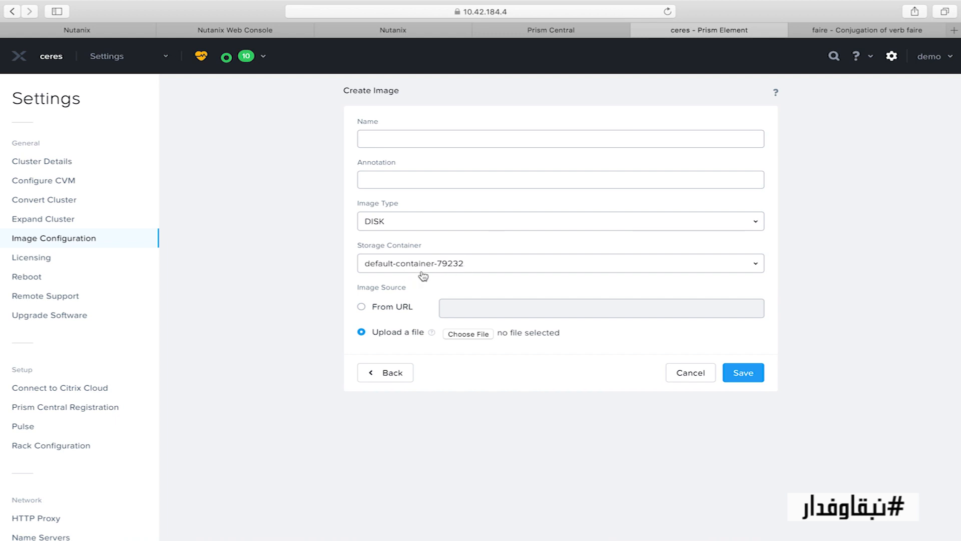
{"action": "left_click", "coordinate": [441, 270]}
{"action": "left_click", "coordinate": [449, 321]}
{"action": "left_click", "coordinate": [693, 378]}
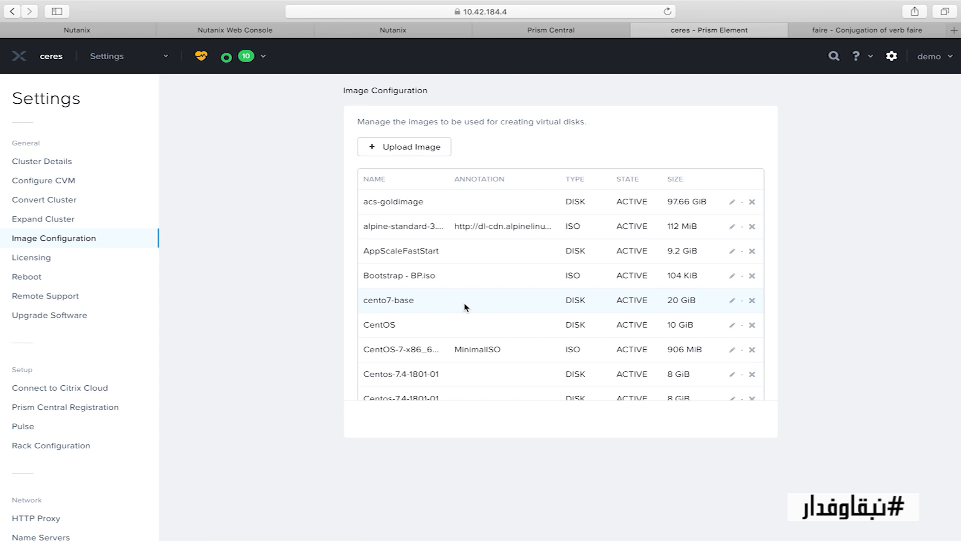
Go to the VM page, start a new VM, and enter the name 1-testwinnd
{"action": "scroll", "coordinate": [445, 282], "scroll_direction": "down", "scroll_amount": 1}
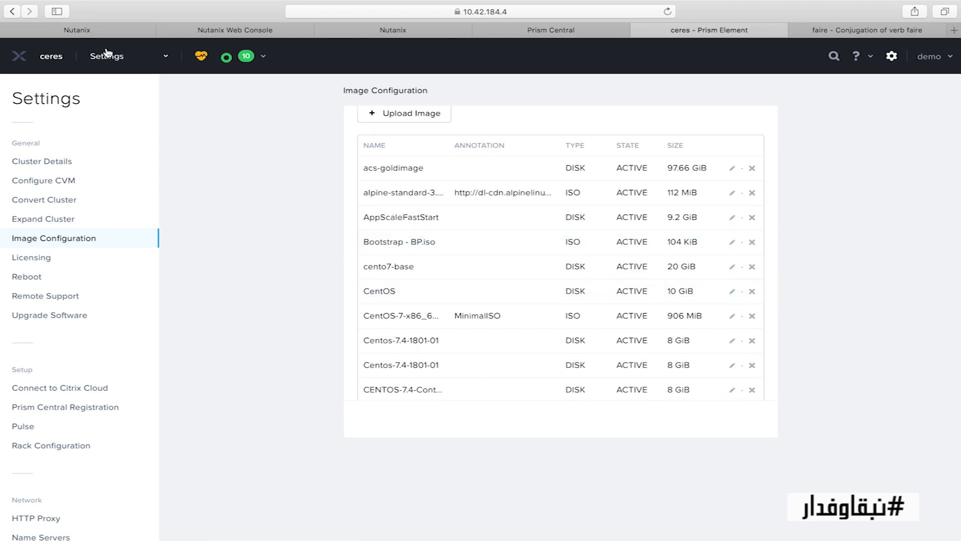
{"action": "left_click", "coordinate": [145, 61]}
{"action": "left_click", "coordinate": [96, 123]}
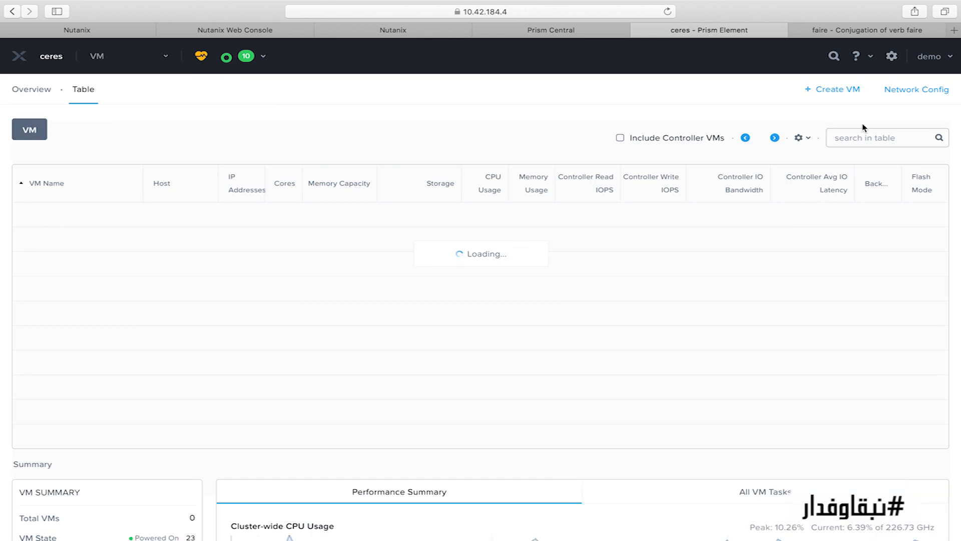
{"action": "left_click", "coordinate": [834, 90]}
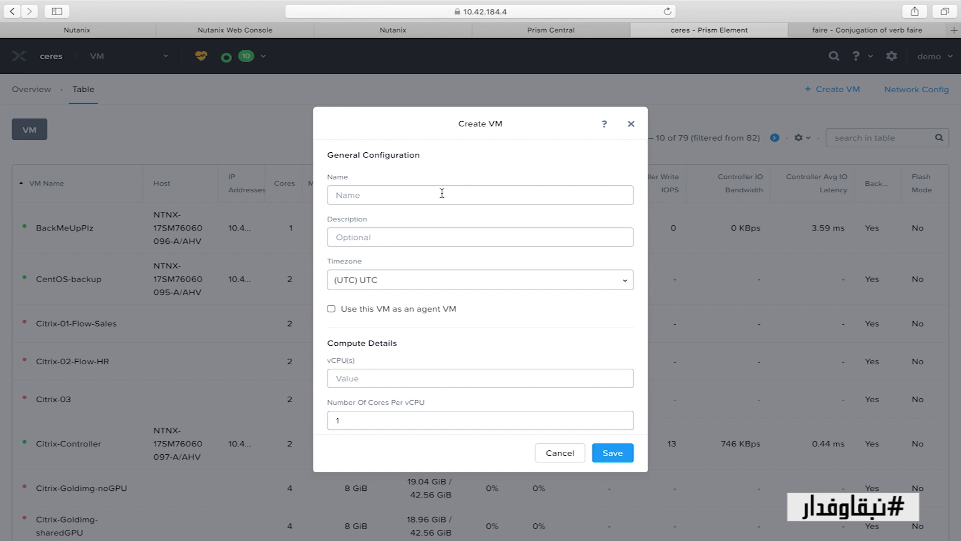
{"action": "type", "text": "1-testwin"}
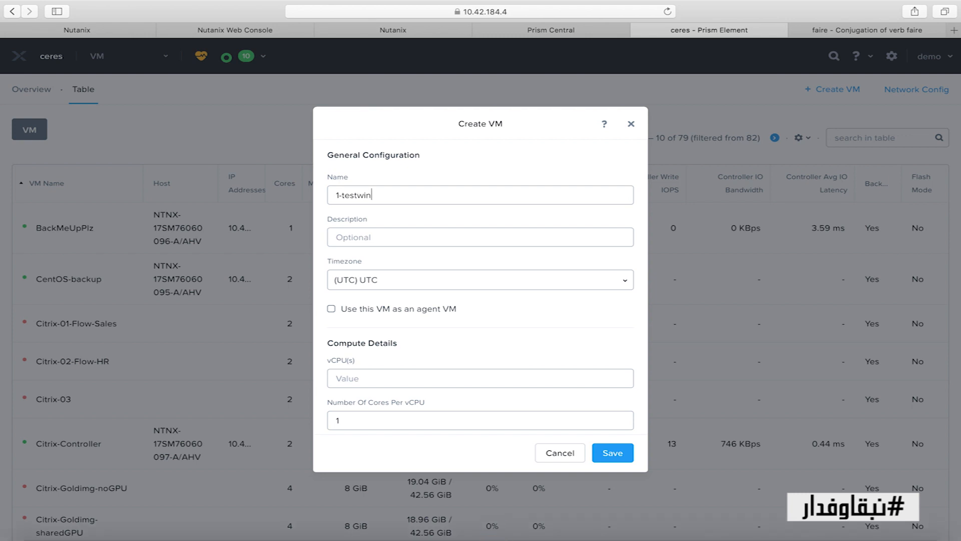
{"action": "type", "text": "ndowsvm"}
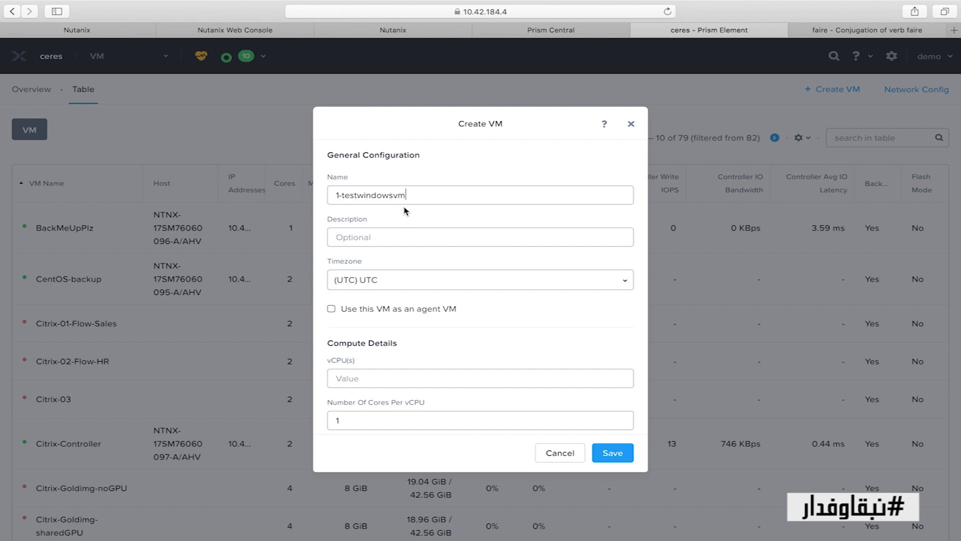
Give the VM 2 vCPUs and 16 GiB of memory, then begin adding a new disk
{"action": "scroll", "coordinate": [464, 289], "scroll_direction": "down", "scroll_amount": 2}
{"action": "left_click", "coordinate": [408, 332]}
{"action": "type", "text": "2"}
{"action": "scroll", "coordinate": [402, 393], "scroll_direction": "down", "scroll_amount": 3}
{"action": "left_click", "coordinate": [385, 339]}
{"action": "type", "text": "16"}
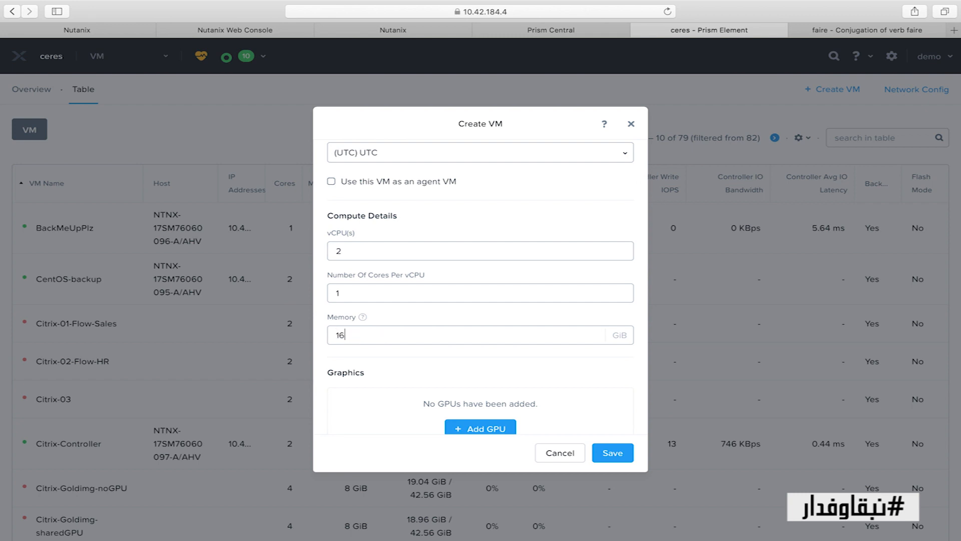
{"action": "scroll", "coordinate": [386, 340], "scroll_direction": "down", "scroll_amount": 8}
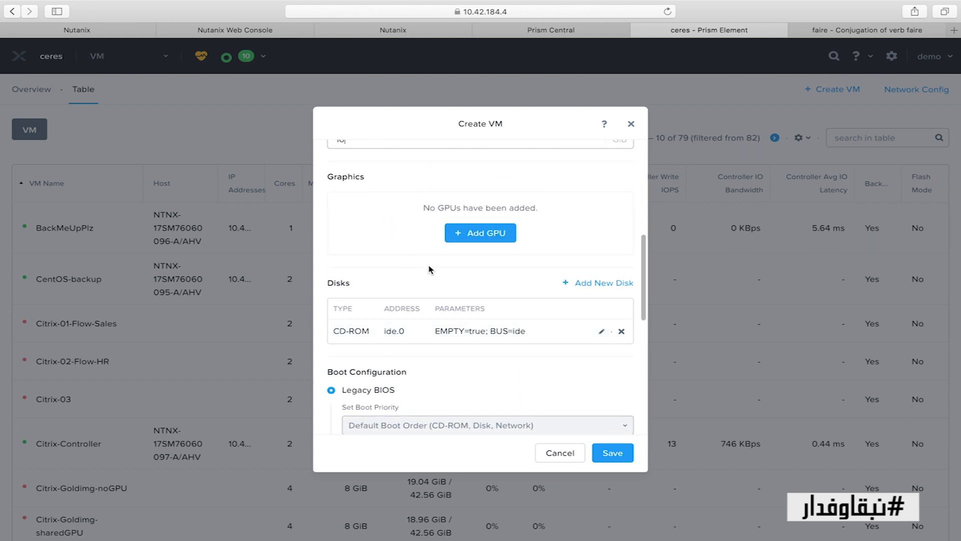
{"action": "scroll", "coordinate": [411, 283], "scroll_direction": "down", "scroll_amount": 4}
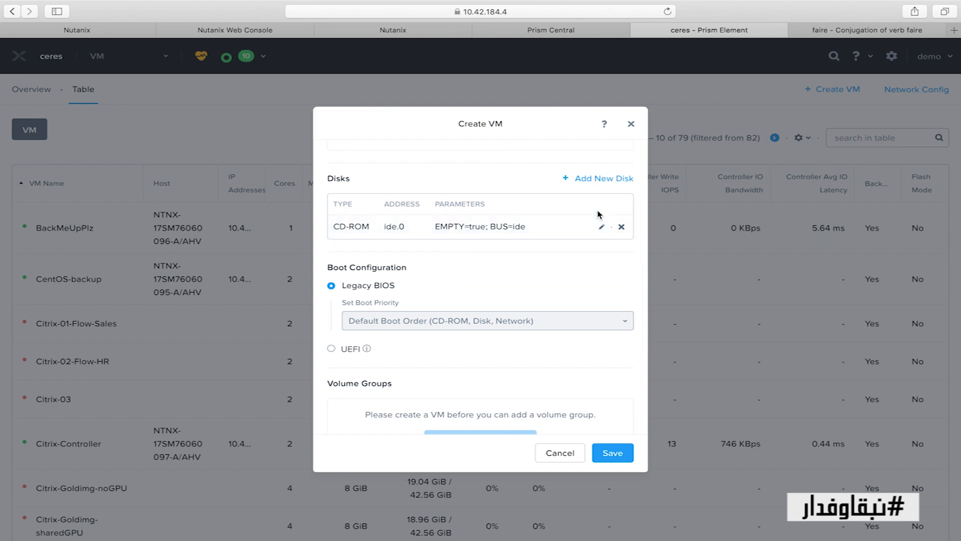
{"action": "left_click", "coordinate": [608, 183]}
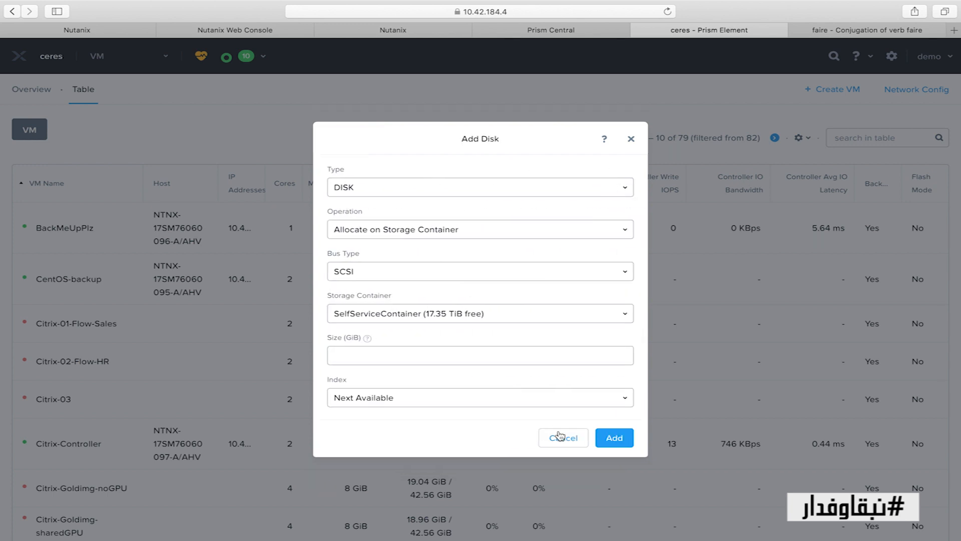
Add a 100 GiB disk on default-container-79232 and open the CD-ROM's disk settings
{"action": "left_click", "coordinate": [441, 314]}
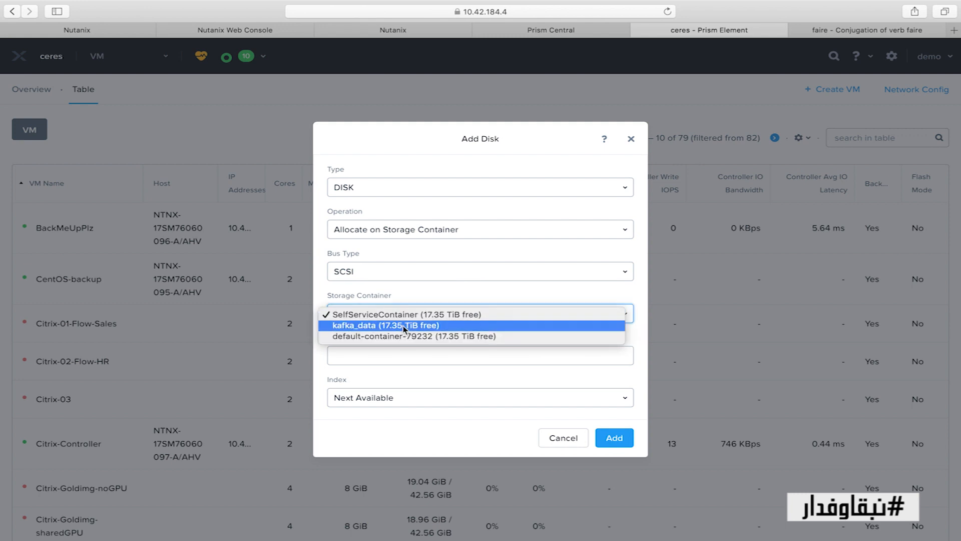
{"action": "left_click", "coordinate": [425, 336]}
{"action": "left_click", "coordinate": [394, 356]}
{"action": "type", "text": "100"}
{"action": "left_click", "coordinate": [621, 439]}
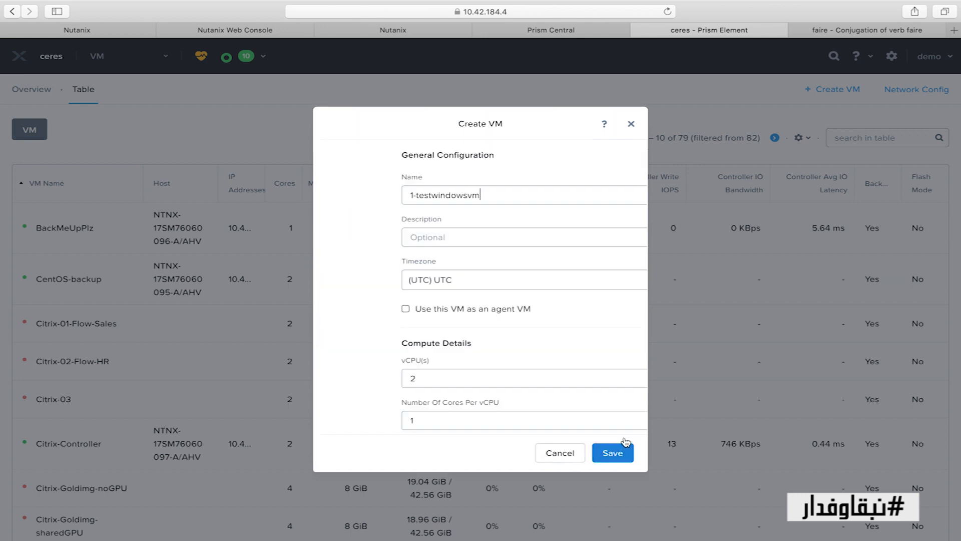
{"action": "scroll", "coordinate": [544, 323], "scroll_direction": "down", "scroll_amount": 10}
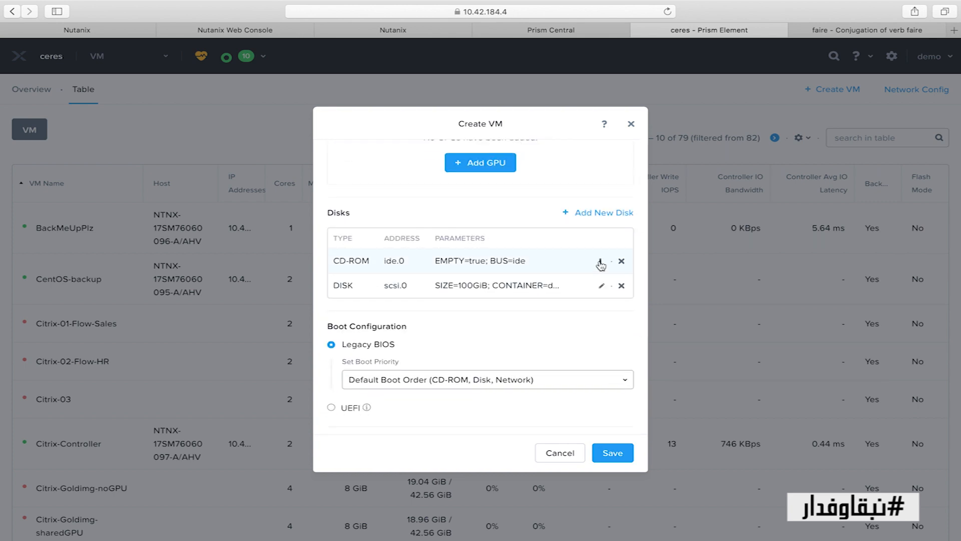
{"action": "left_click", "coordinate": [600, 261]}
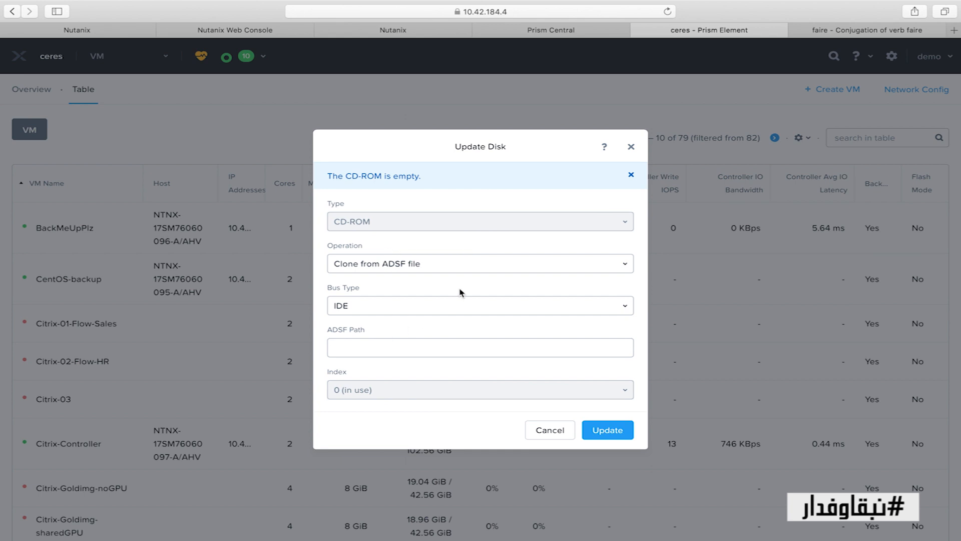
Try cloning the CD-ROM from the Image Service, browse the images, then cancel and leave it empty
{"action": "left_click", "coordinate": [471, 269]}
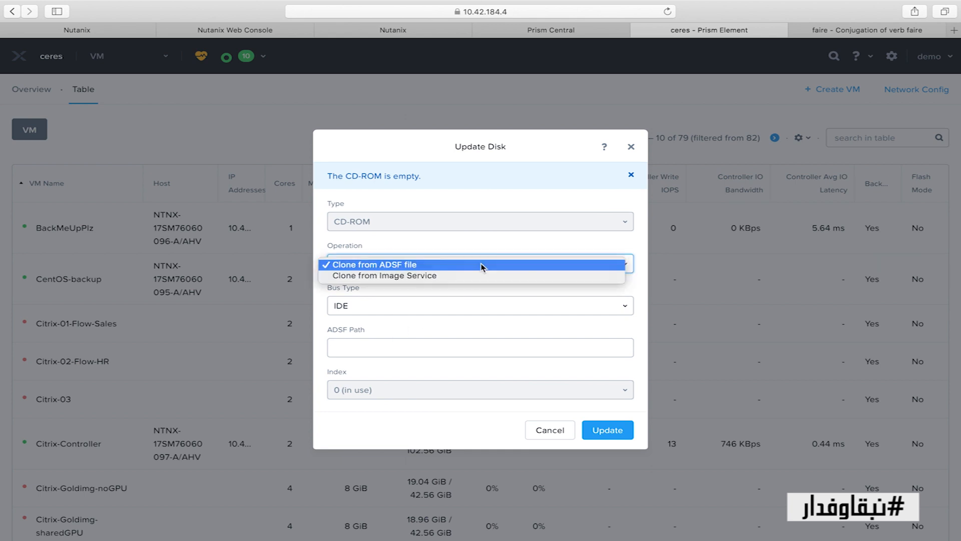
{"action": "left_click", "coordinate": [414, 277]}
{"action": "left_click", "coordinate": [429, 364]}
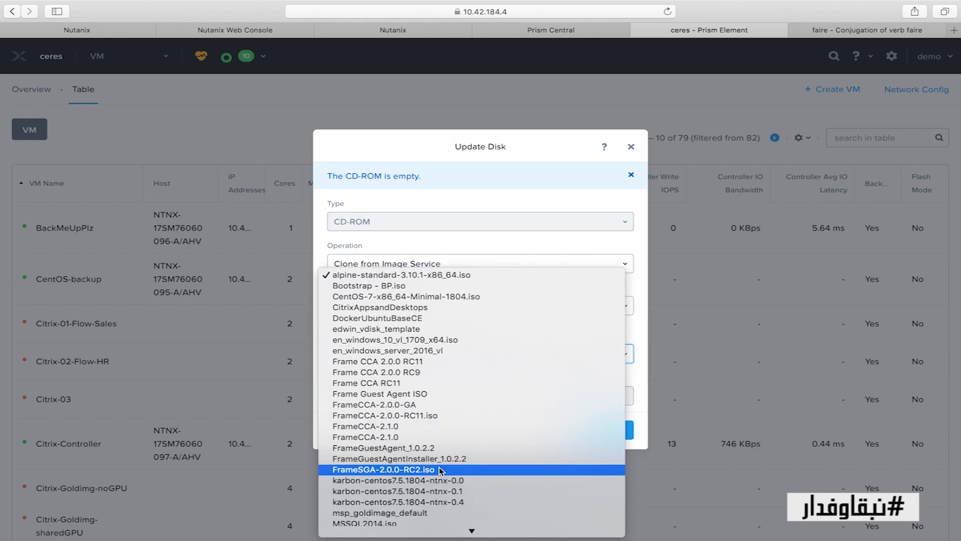
{"action": "scroll", "coordinate": [425, 516], "scroll_direction": "down", "scroll_amount": 5}
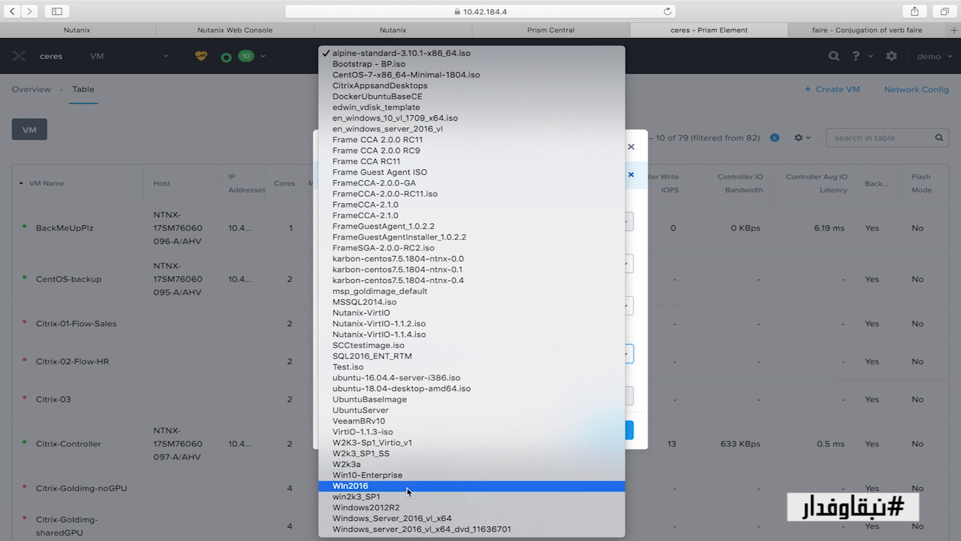
{"action": "left_click", "coordinate": [641, 306]}
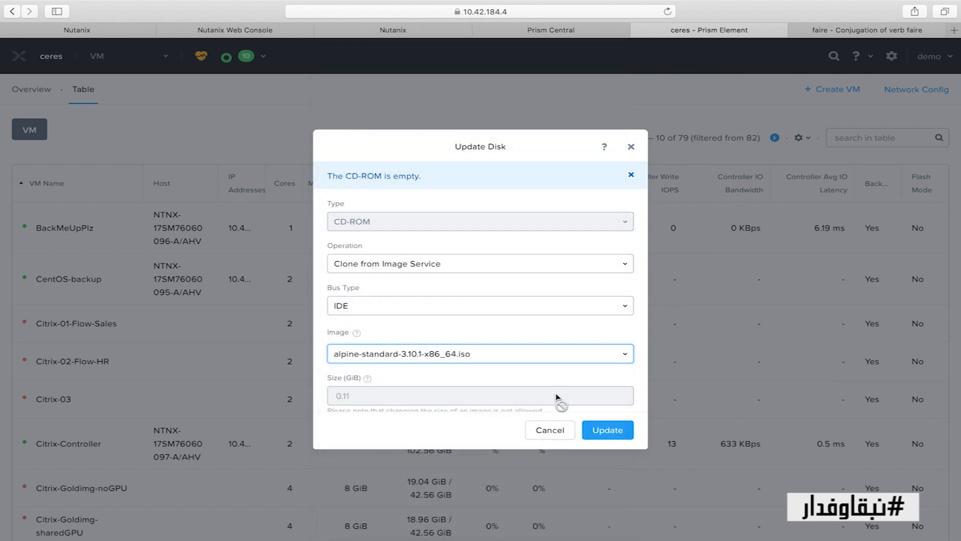
{"action": "left_click", "coordinate": [551, 433]}
{"action": "scroll", "coordinate": [464, 264], "scroll_direction": "down", "scroll_amount": 5}
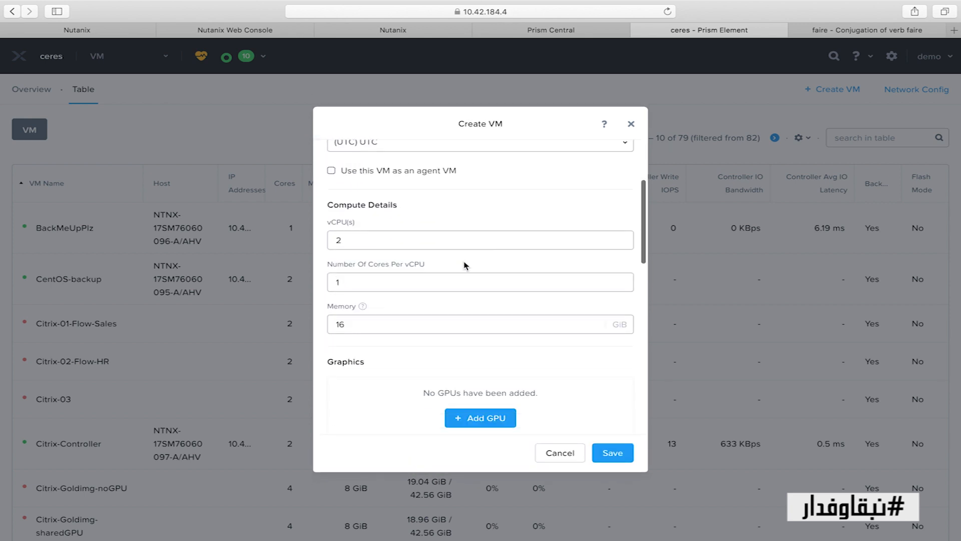
{"action": "scroll", "coordinate": [465, 265], "scroll_direction": "down", "scroll_amount": 5}
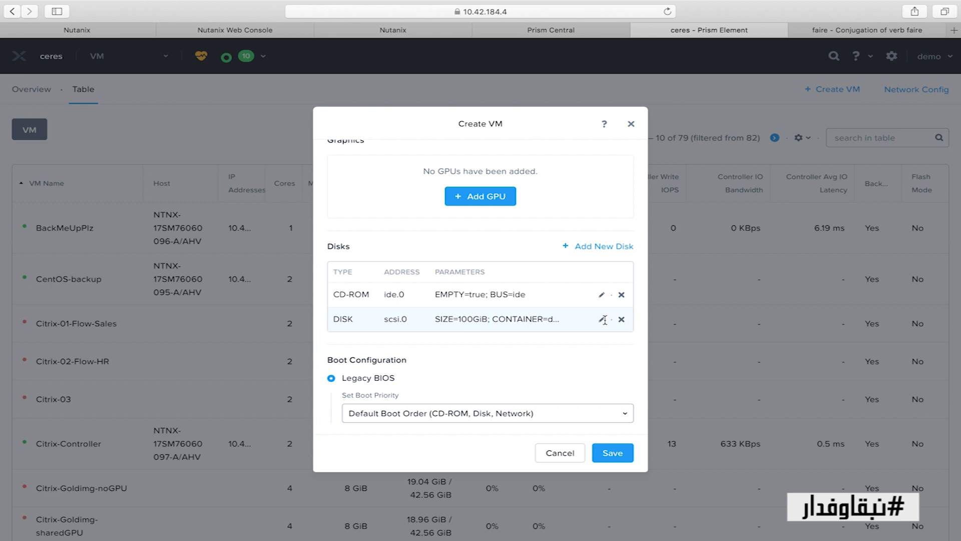
Delete the 100 GiB disk and add a 40 GiB disk cloned from the Windows2012R2.qcow2 image
{"action": "left_click", "coordinate": [621, 319]}
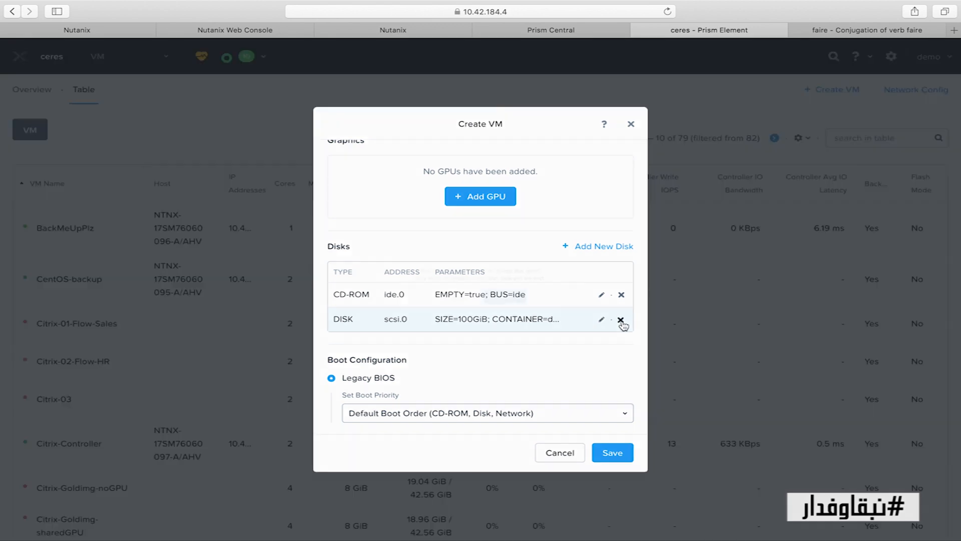
{"action": "left_click", "coordinate": [519, 302]}
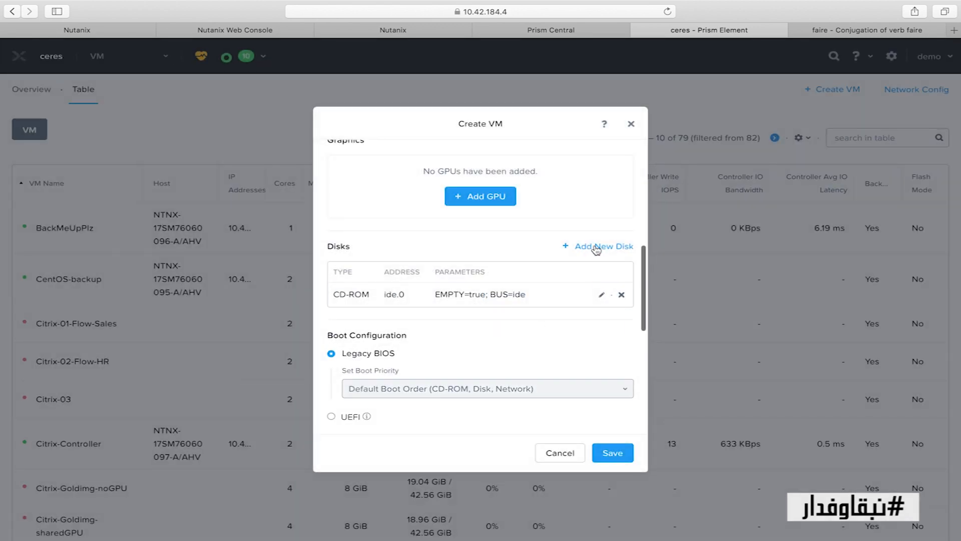
{"action": "left_click", "coordinate": [597, 247]}
{"action": "left_click", "coordinate": [473, 230]}
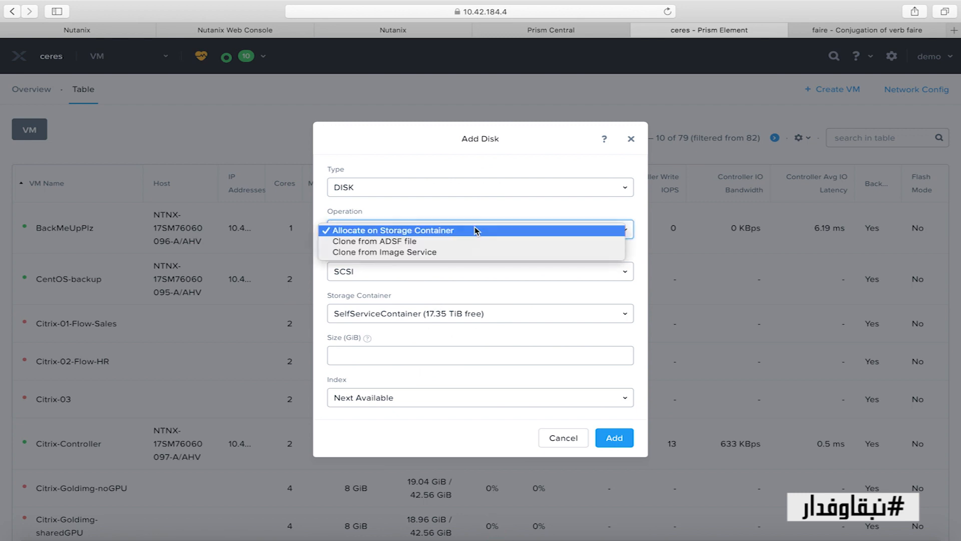
{"action": "left_click", "coordinate": [416, 253]}
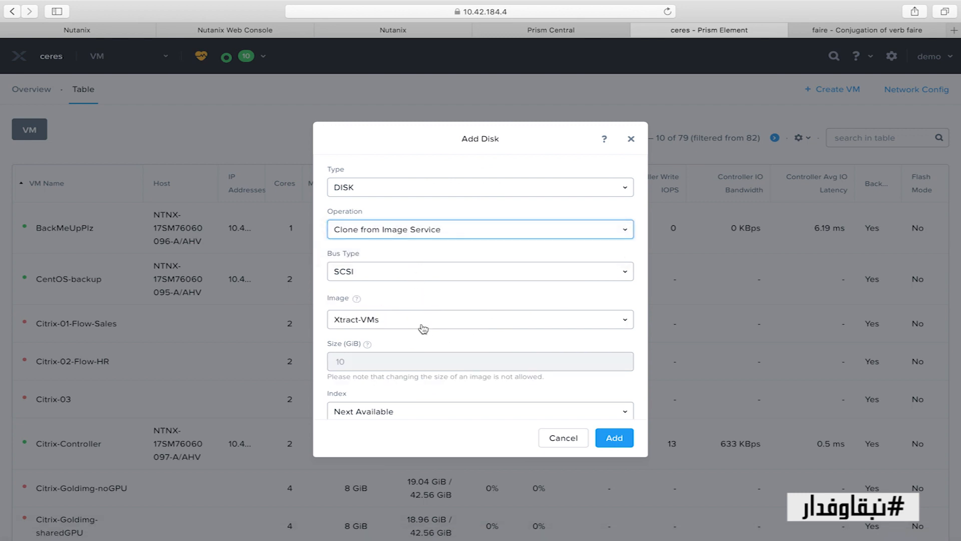
{"action": "left_click", "coordinate": [428, 322]}
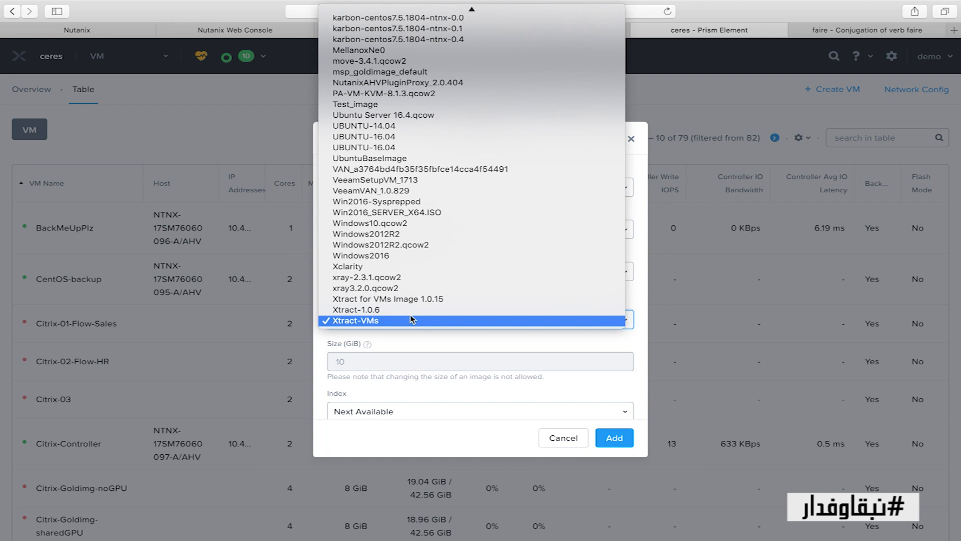
{"action": "left_click", "coordinate": [425, 246]}
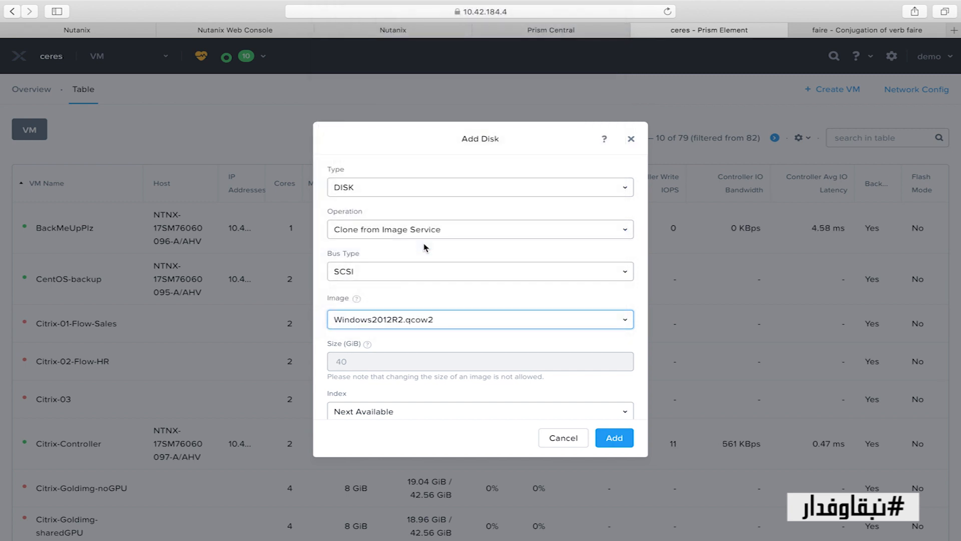
{"action": "scroll", "coordinate": [425, 247], "scroll_direction": "down", "scroll_amount": 1}
{"action": "left_click", "coordinate": [608, 440]}
Add a connected NIC on VLAN Demo_VMs_Ceres (vlan.1840) to 1-testwindowsvm
{"action": "scroll", "coordinate": [505, 291], "scroll_direction": "down", "scroll_amount": 10}
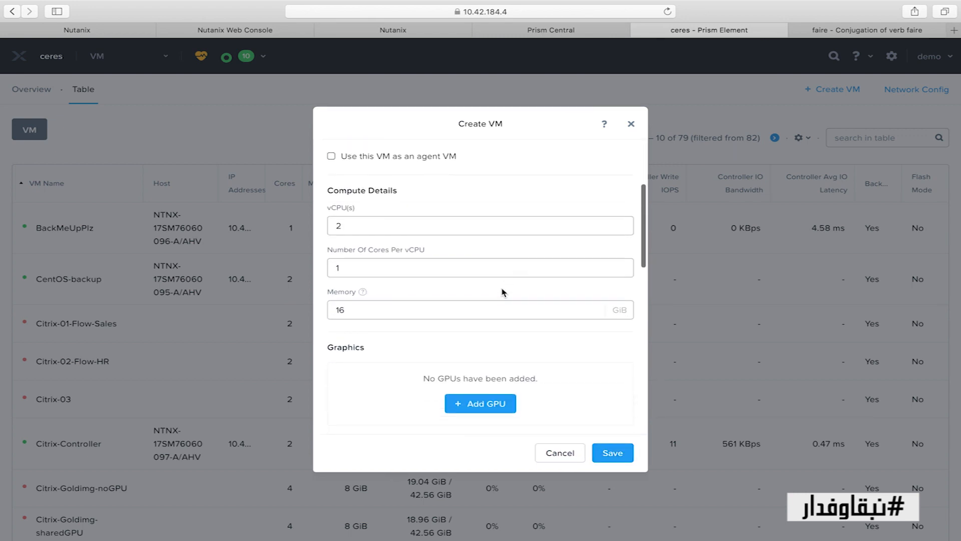
{"action": "scroll", "coordinate": [504, 291], "scroll_direction": "down", "scroll_amount": 6}
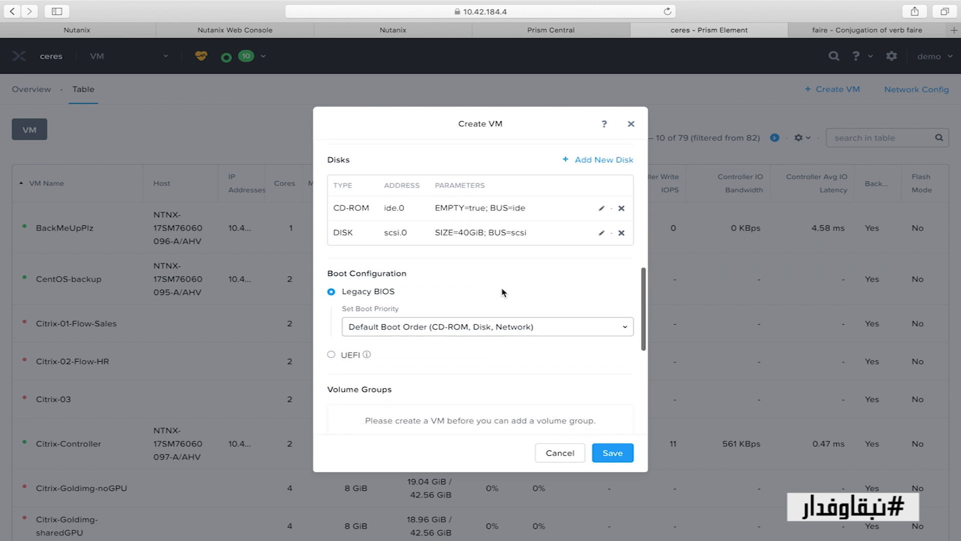
{"action": "scroll", "coordinate": [502, 291], "scroll_direction": "down", "scroll_amount": 4}
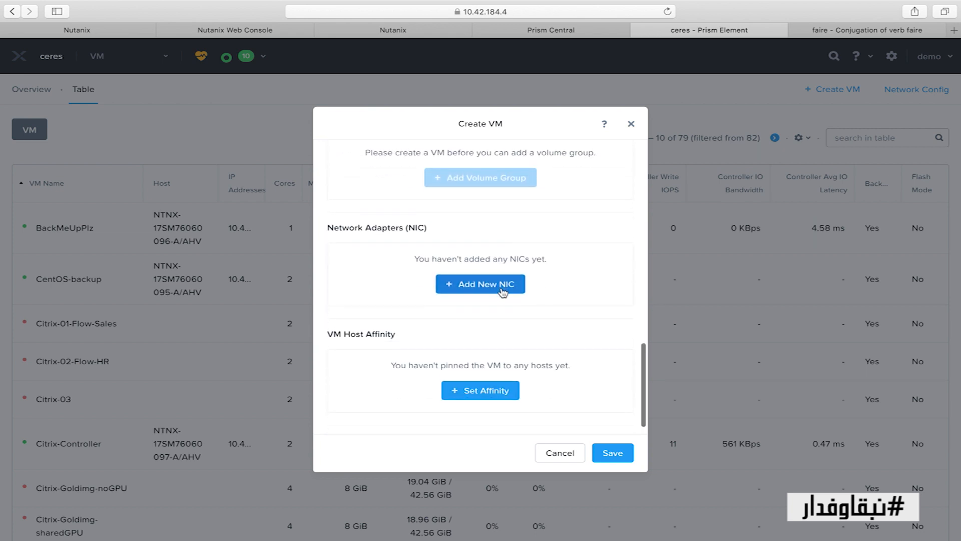
{"action": "left_click", "coordinate": [500, 282]}
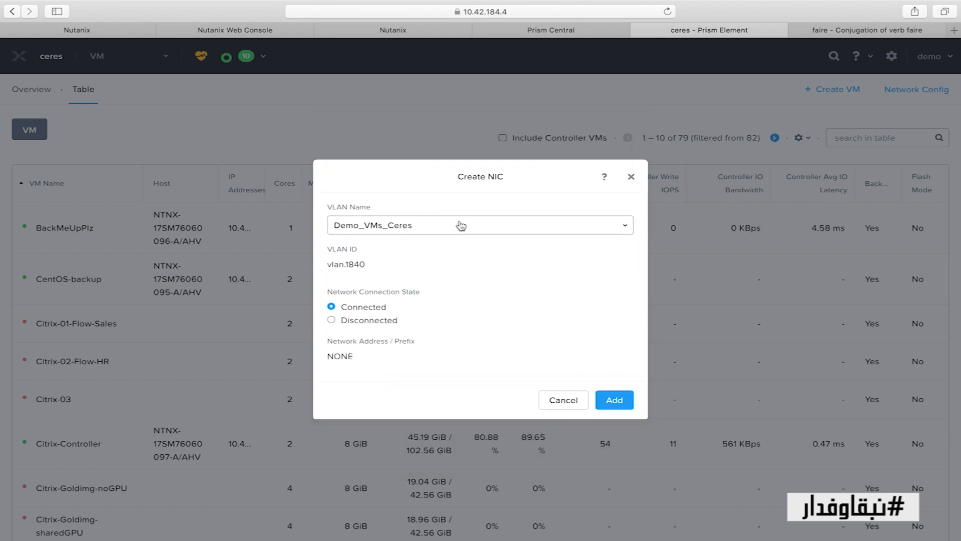
{"action": "left_click", "coordinate": [461, 226]}
{"action": "left_click", "coordinate": [425, 226]}
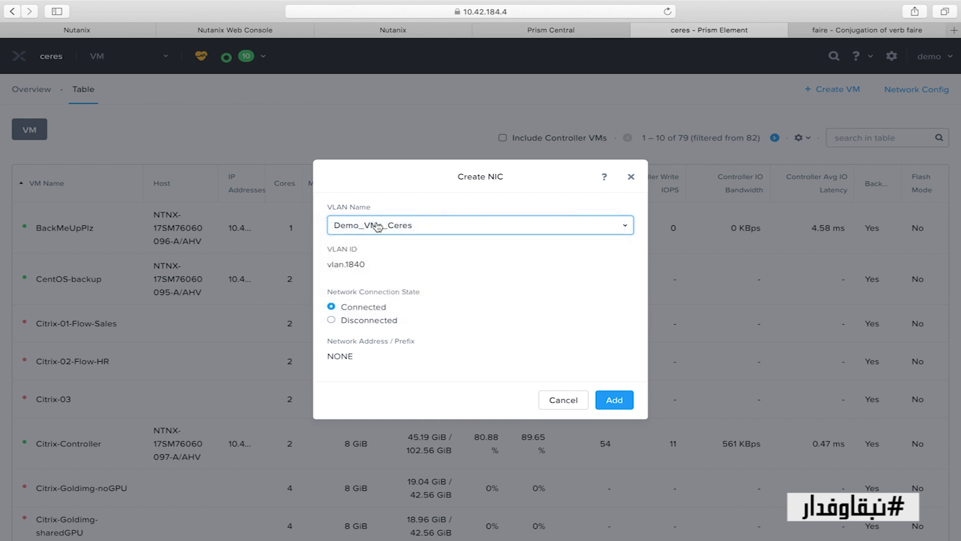
{"action": "left_click", "coordinate": [616, 398]}
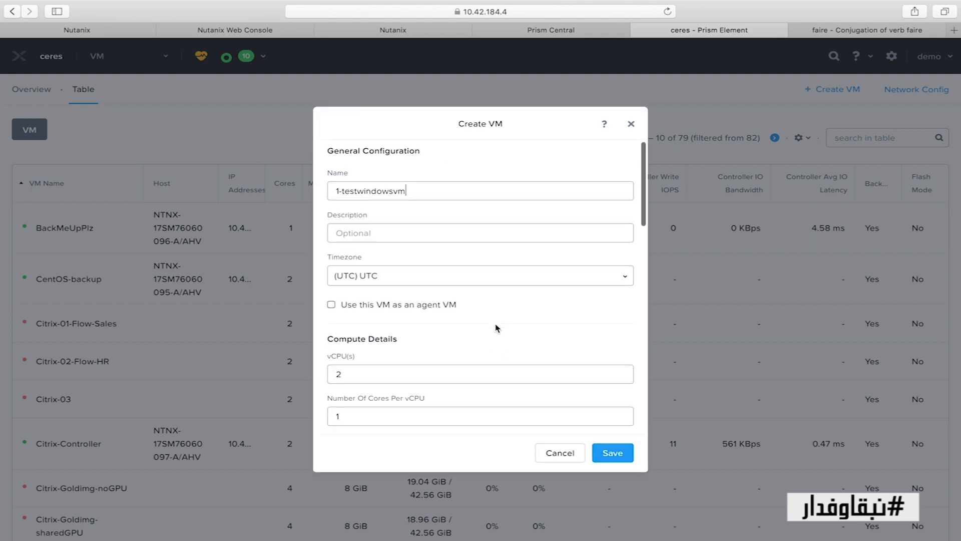
{"action": "scroll", "coordinate": [497, 328], "scroll_direction": "down", "scroll_amount": 10}
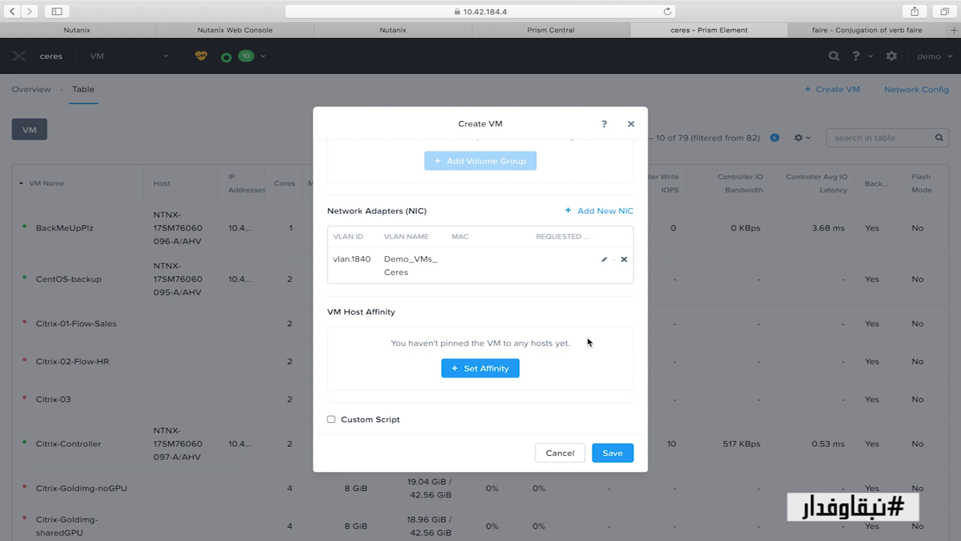
Save the host affinity with no hosts selected, leaving the VM unpinned
{"action": "left_click", "coordinate": [500, 370]}
{"action": "left_click", "coordinate": [460, 303]}
{"action": "left_click", "coordinate": [385, 291]}
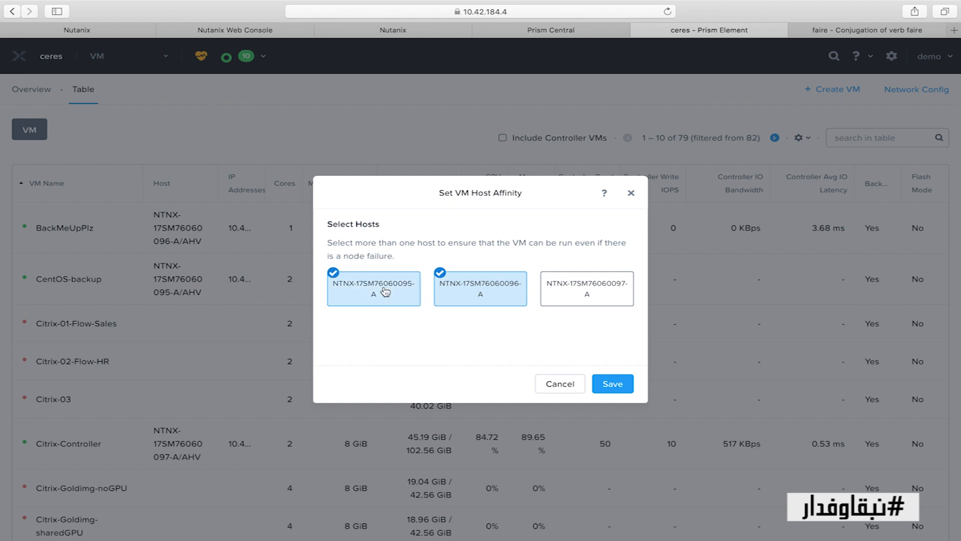
{"action": "left_click", "coordinate": [457, 288]}
{"action": "left_click", "coordinate": [379, 290]}
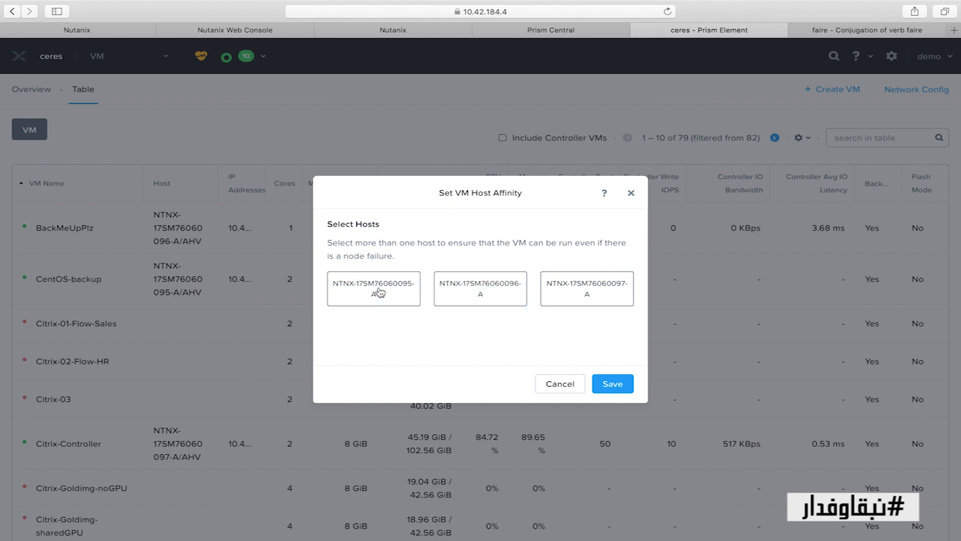
{"action": "left_click", "coordinate": [610, 387]}
Set boot priority to DISK (scsi.0) and create 1-testwindowsvm
{"action": "scroll", "coordinate": [596, 348], "scroll_direction": "down", "scroll_amount": 5}
{"action": "scroll", "coordinate": [624, 276], "scroll_direction": "down", "scroll_amount": 8}
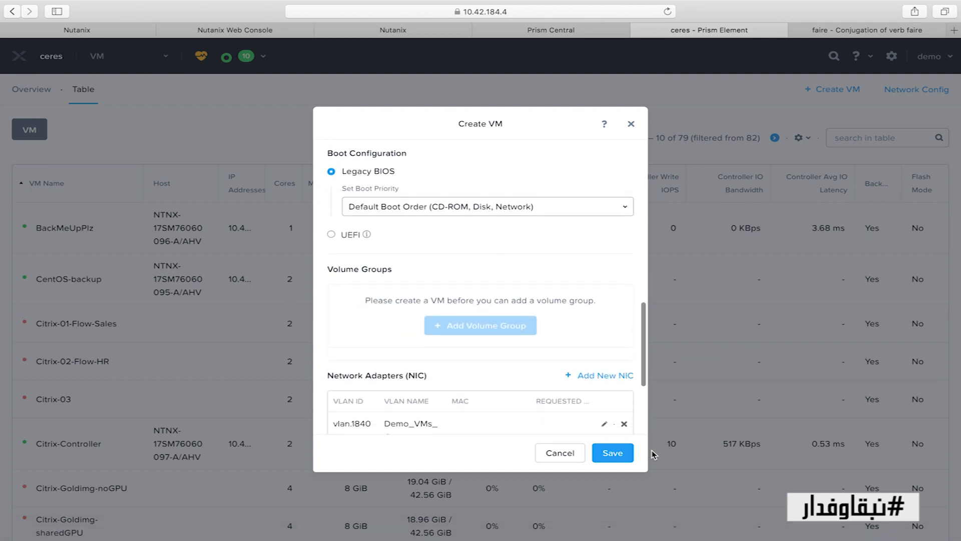
{"action": "left_click", "coordinate": [597, 214]}
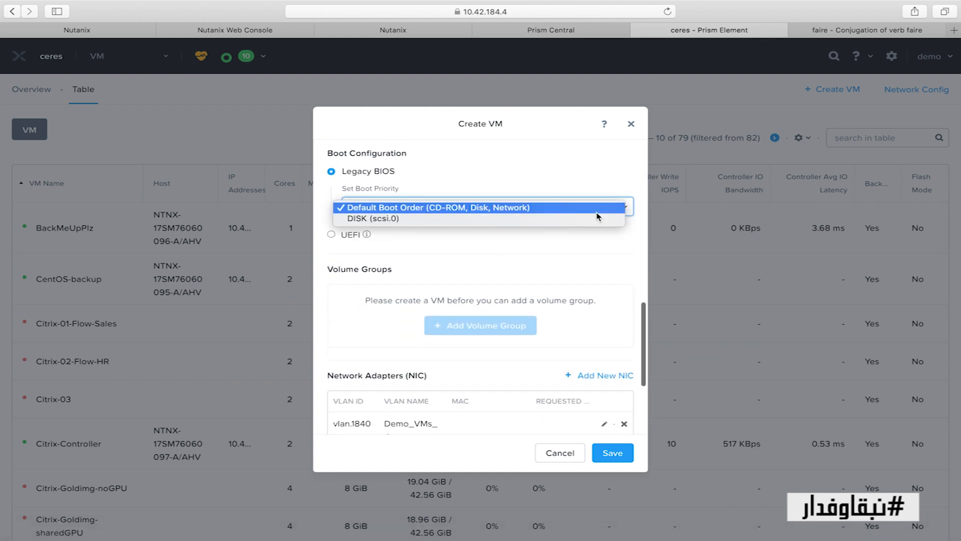
{"action": "left_click", "coordinate": [518, 219]}
{"action": "scroll", "coordinate": [548, 239], "scroll_direction": "down", "scroll_amount": 5}
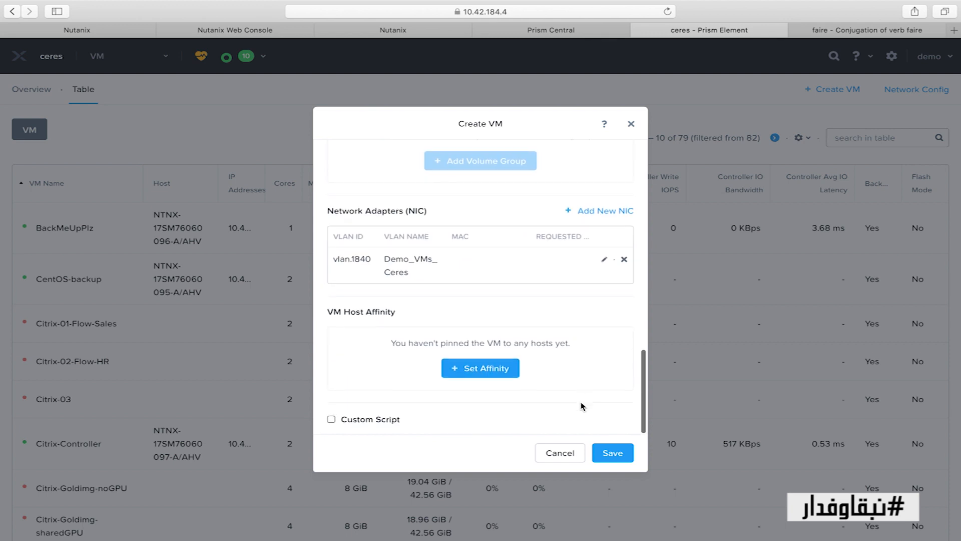
{"action": "left_click", "coordinate": [612, 452]}
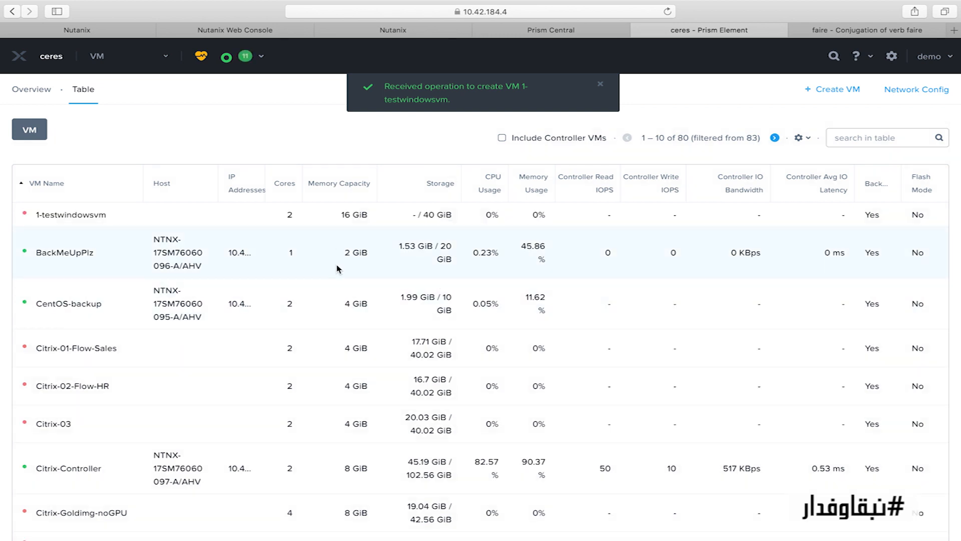
Power on 1-testwindowsvm from its details bar, then go to the cluster settings
{"action": "left_click", "coordinate": [490, 216]}
{"action": "scroll", "coordinate": [496, 221], "scroll_direction": "down", "scroll_amount": 3}
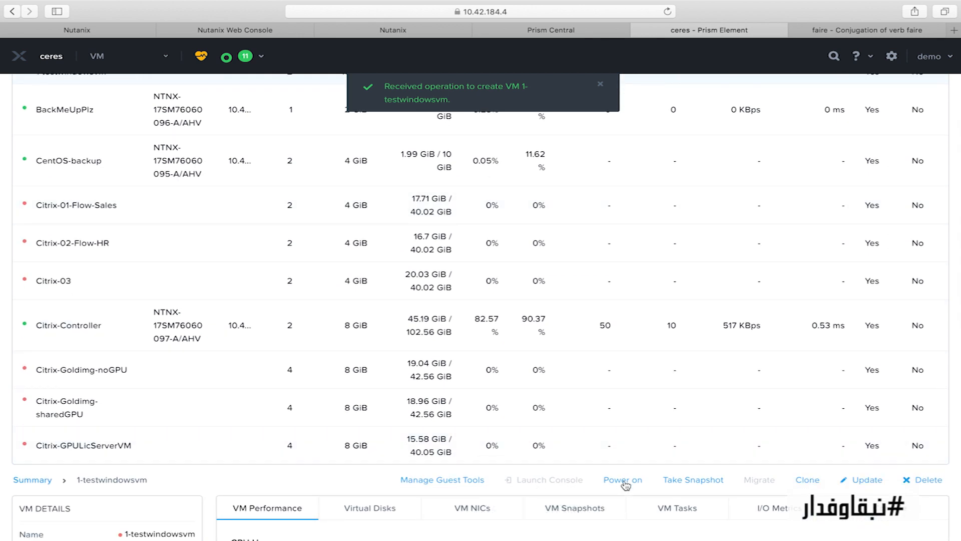
{"action": "left_click", "coordinate": [623, 480]}
{"action": "scroll", "coordinate": [554, 248], "scroll_direction": "up", "scroll_amount": 5}
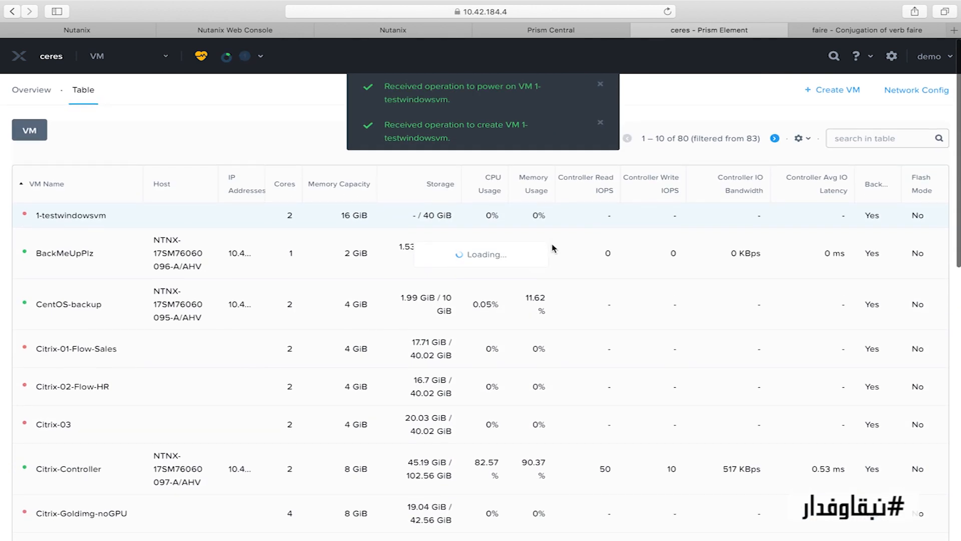
{"action": "left_click", "coordinate": [147, 62]}
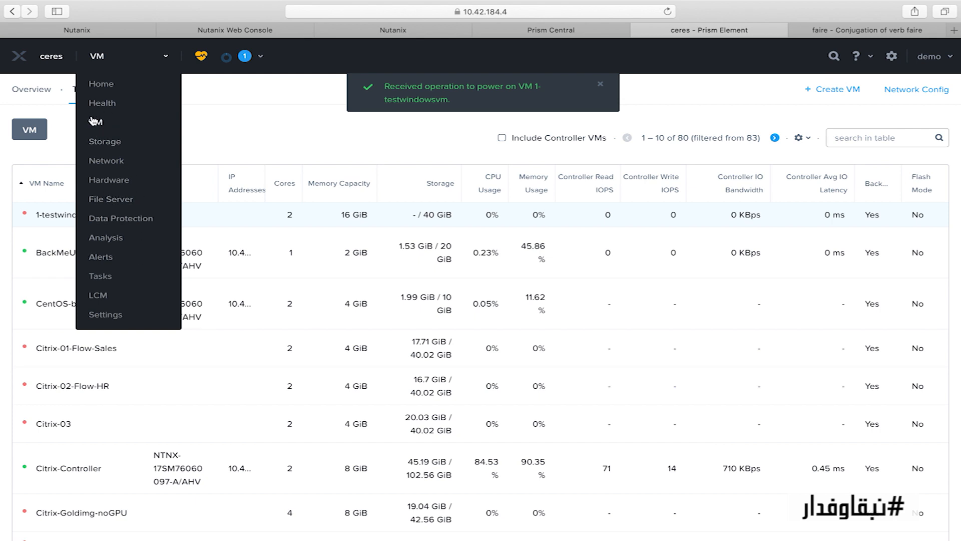
{"action": "left_click", "coordinate": [892, 55]}
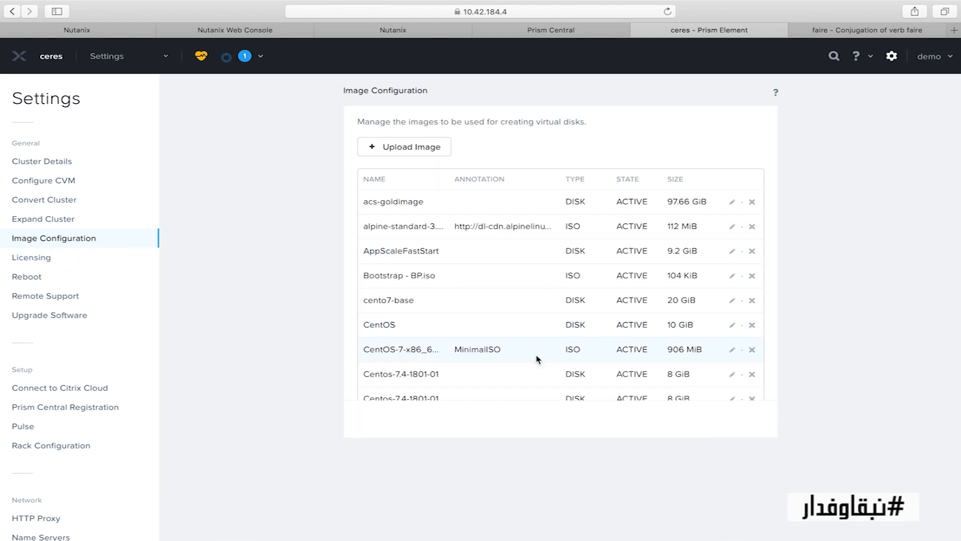
Scroll through the disk and ISO images, then return to the VM table
{"action": "scroll", "coordinate": [537, 360], "scroll_direction": "down", "scroll_amount": 2}
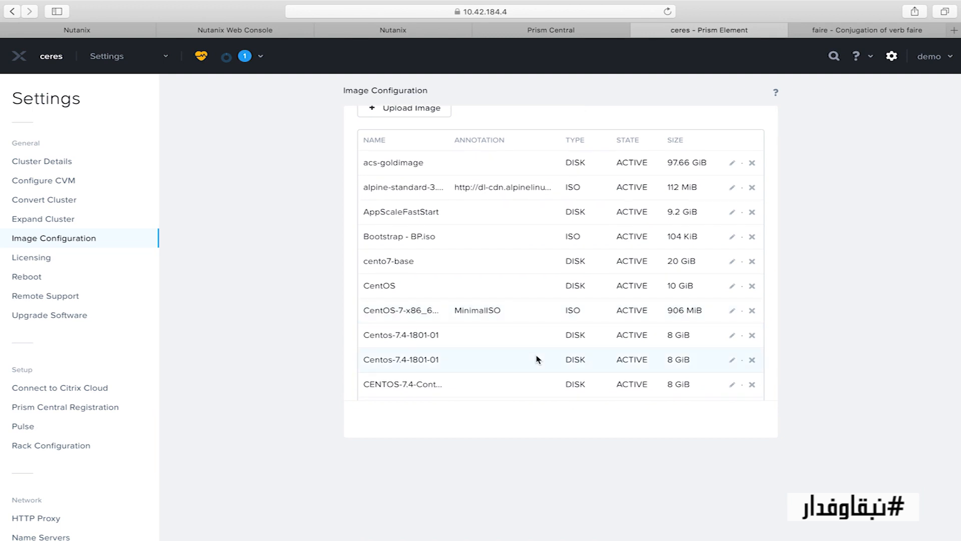
{"action": "scroll", "coordinate": [538, 359], "scroll_direction": "down", "scroll_amount": 1}
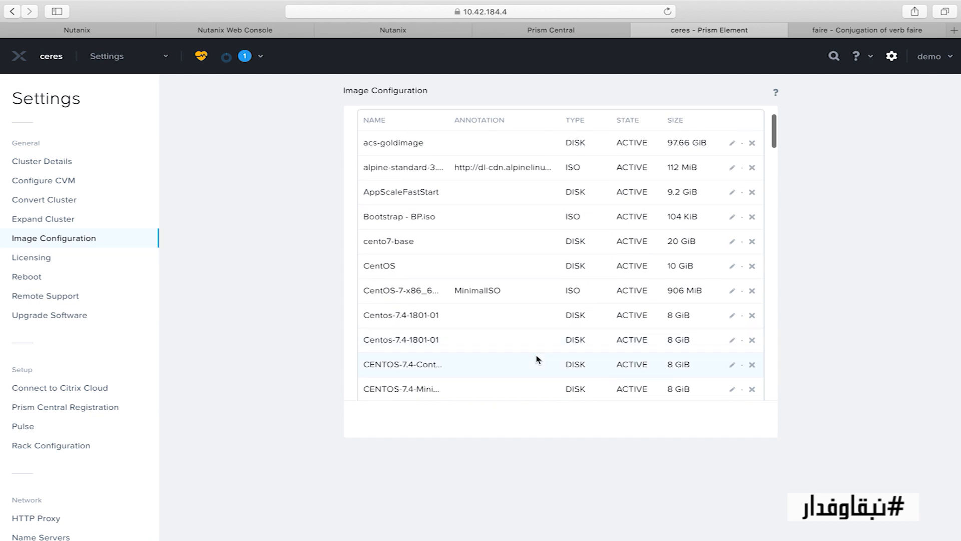
{"action": "scroll", "coordinate": [549, 247], "scroll_direction": "down", "scroll_amount": 3}
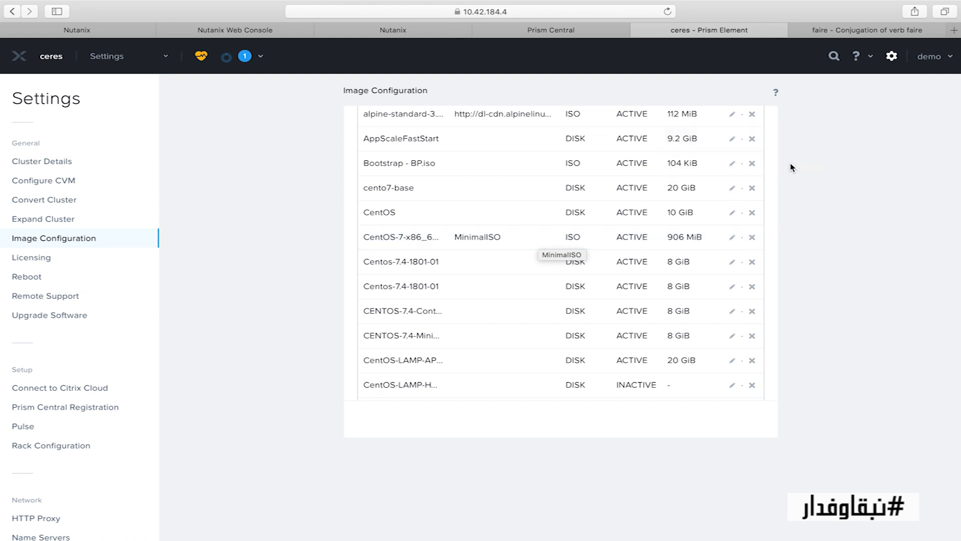
{"action": "left_click", "coordinate": [142, 59]}
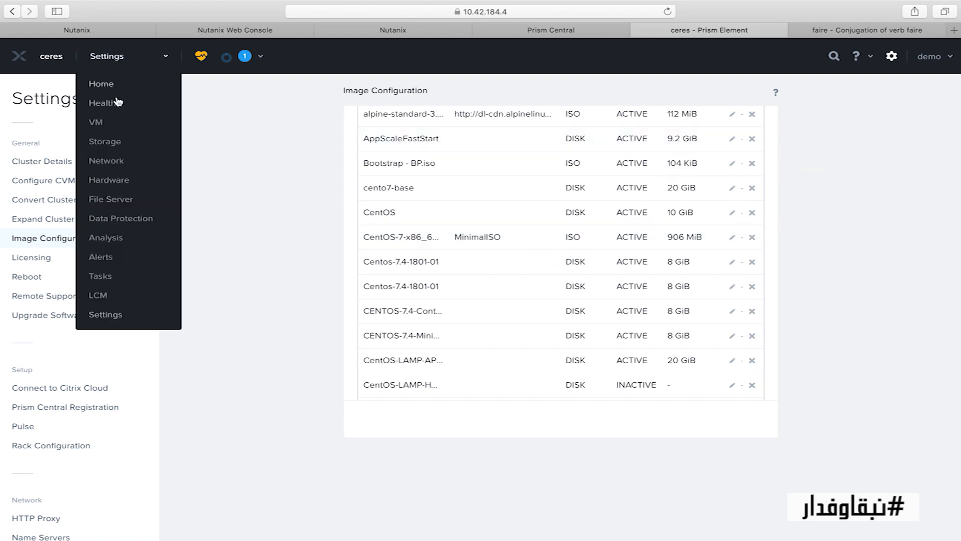
{"action": "left_click", "coordinate": [97, 122]}
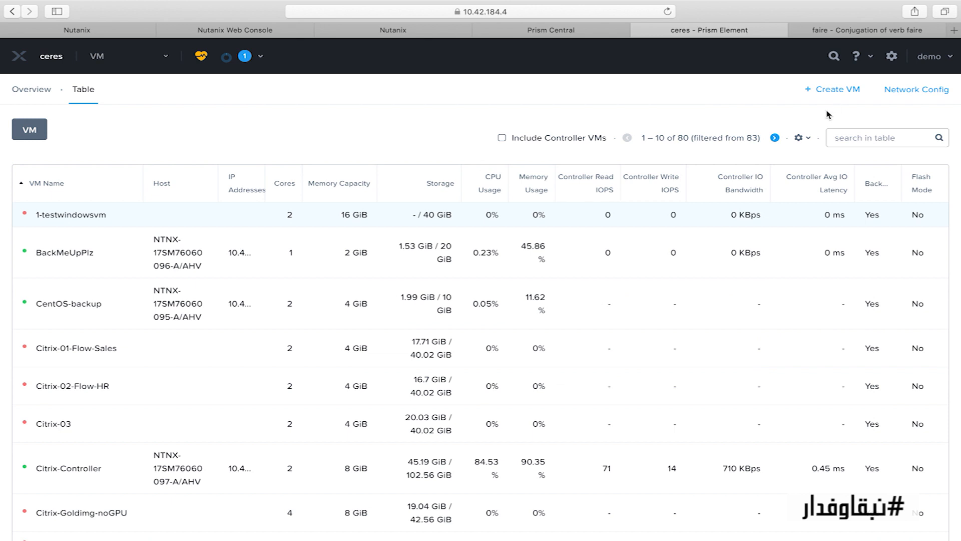
Start a new VM named 1-linux with 2 vCPUs and 8 GiB of memory
{"action": "left_click", "coordinate": [828, 91]}
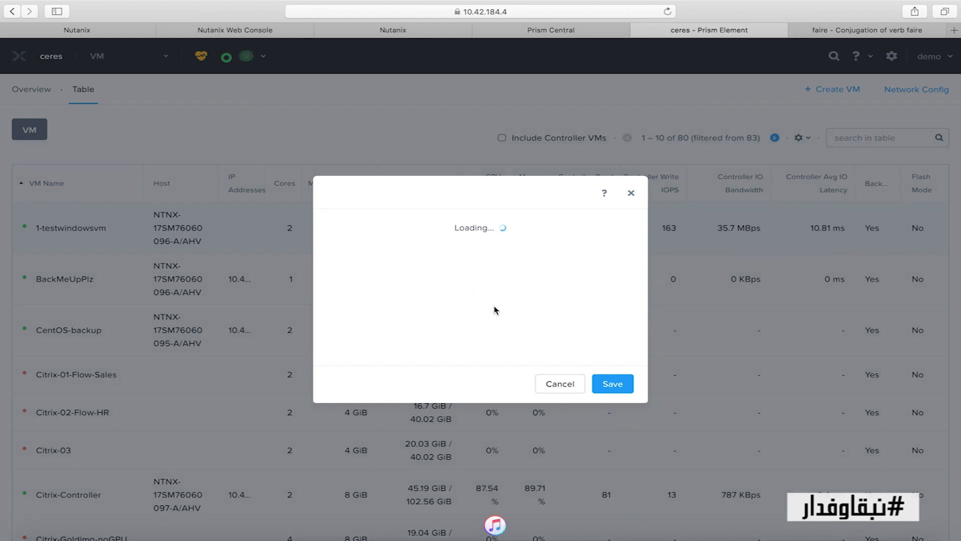
{"action": "left_click", "coordinate": [389, 195]}
{"action": "type", "text": "1"}
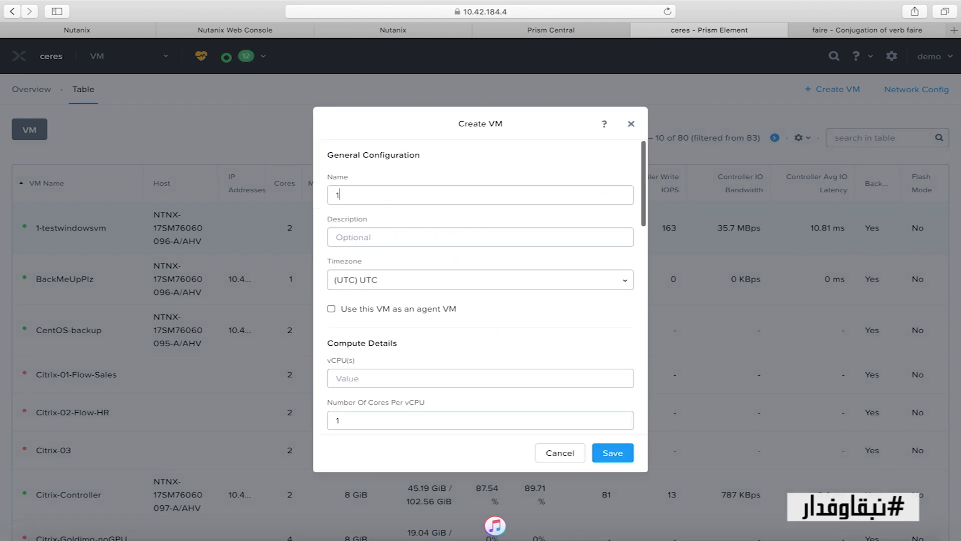
{"action": "type", "text": "-linux"}
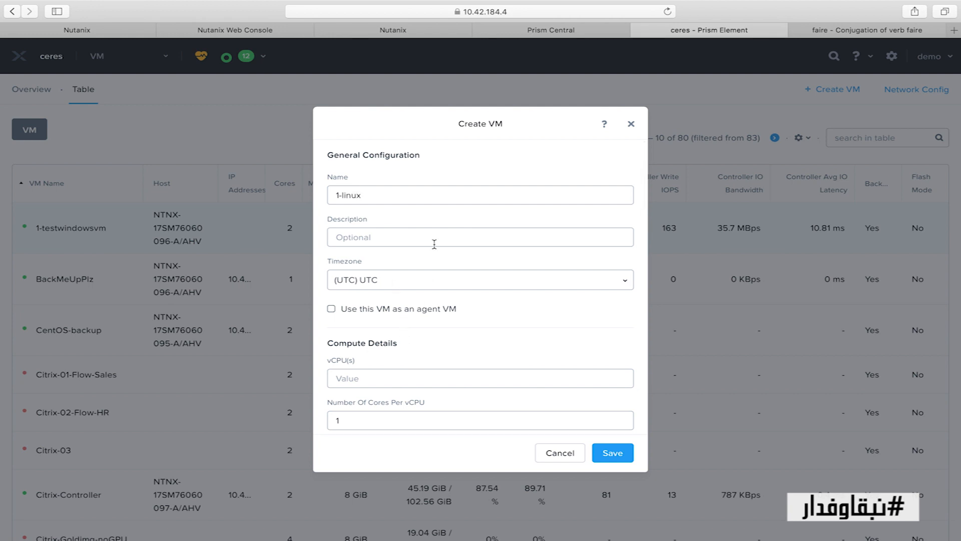
{"action": "scroll", "coordinate": [437, 284], "scroll_direction": "down", "scroll_amount": 3}
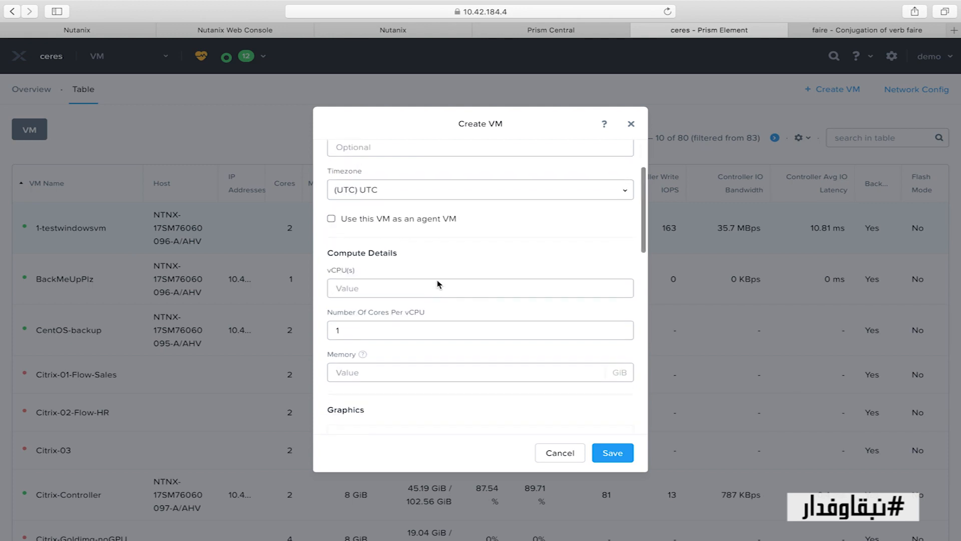
{"action": "type", "text": "2"}
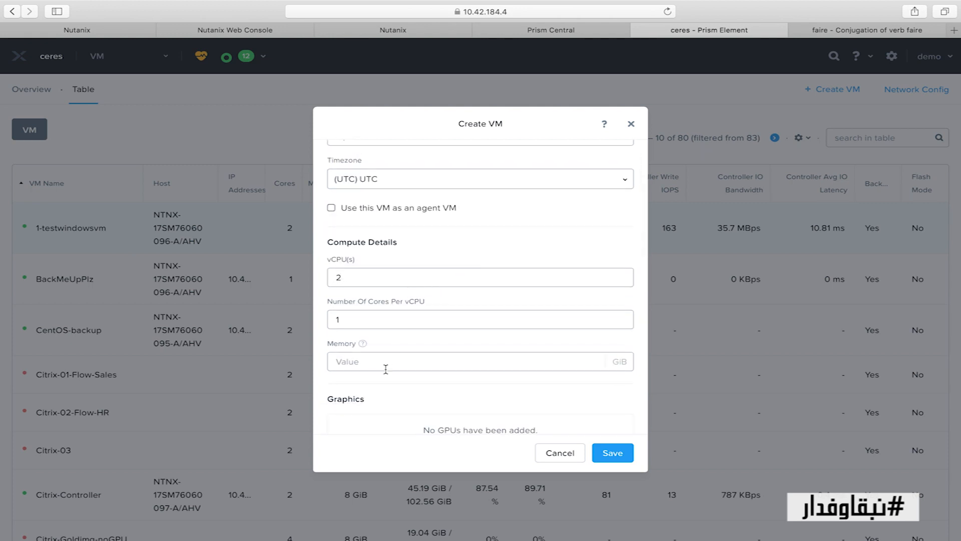
{"action": "type", "text": "8"}
{"action": "scroll", "coordinate": [385, 365], "scroll_direction": "down", "scroll_amount": 5}
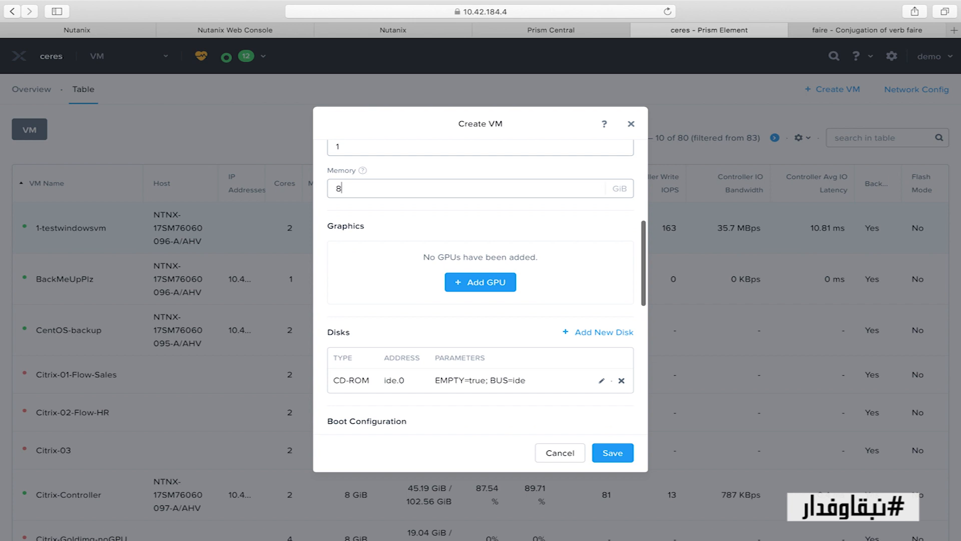
{"action": "left_click", "coordinate": [606, 271]}
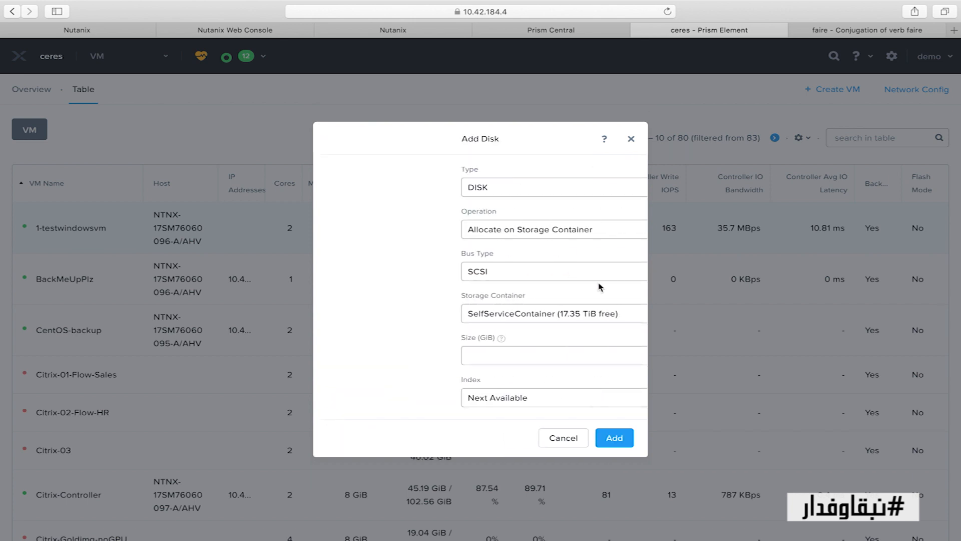
Add a 50 GiB disk on default-container-79232 to 1-linux
{"action": "left_click", "coordinate": [432, 323]}
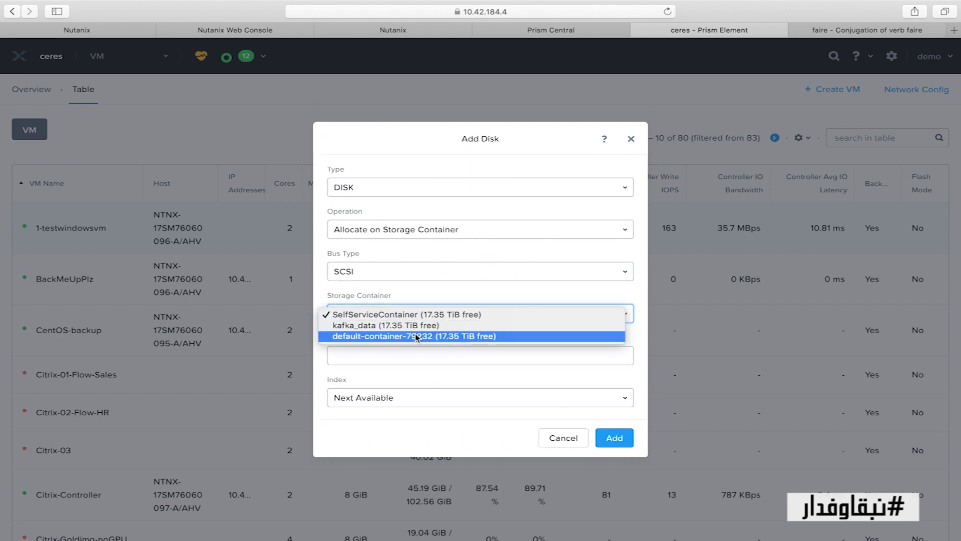
{"action": "left_click", "coordinate": [418, 337]}
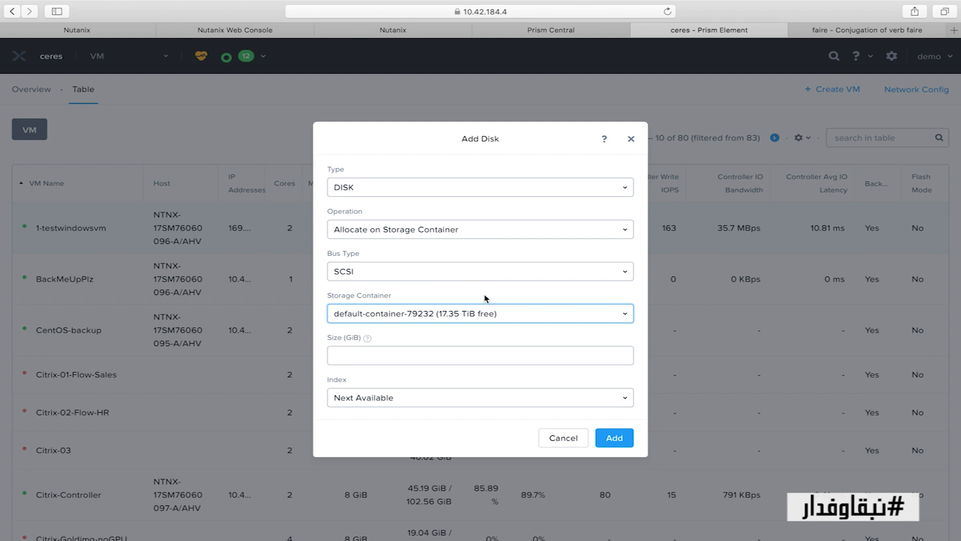
{"action": "left_click", "coordinate": [465, 354]}
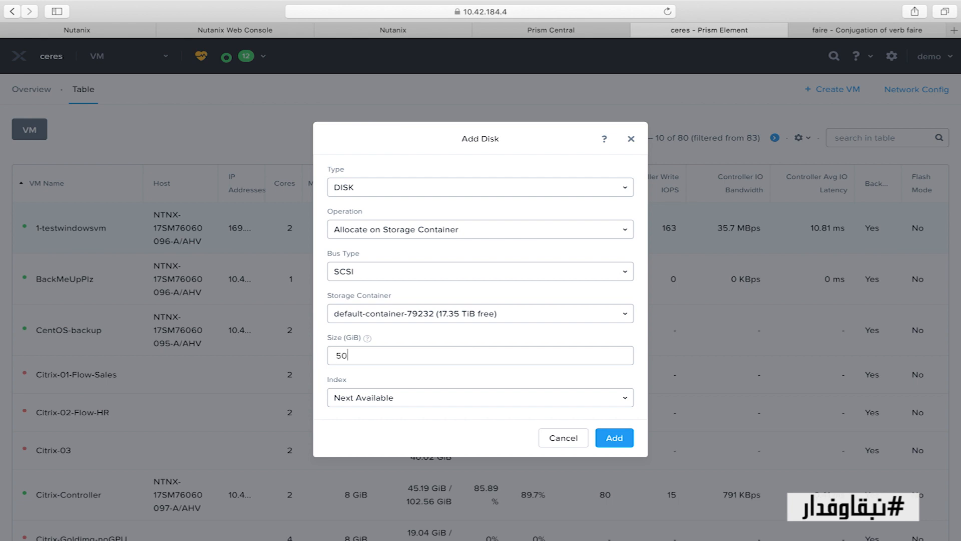
{"action": "left_click", "coordinate": [619, 441]}
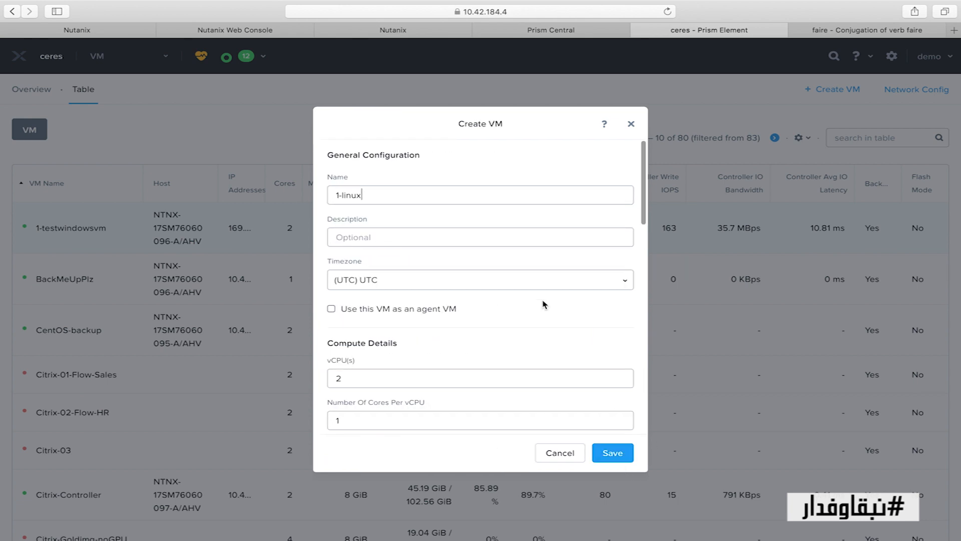
Clone CentOS-7-x86_64-Minimal-1804.iso from the Image Service into 1-linux's CD-ROM drive
{"action": "scroll", "coordinate": [544, 304], "scroll_direction": "down", "scroll_amount": 5}
{"action": "scroll", "coordinate": [544, 305], "scroll_direction": "down", "scroll_amount": 4}
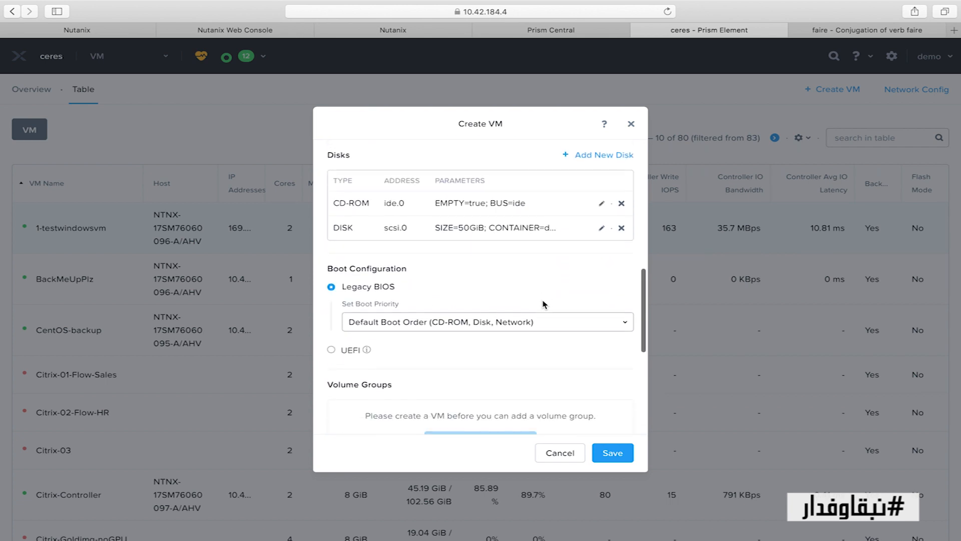
{"action": "left_click", "coordinate": [602, 201]}
{"action": "left_click", "coordinate": [506, 263]}
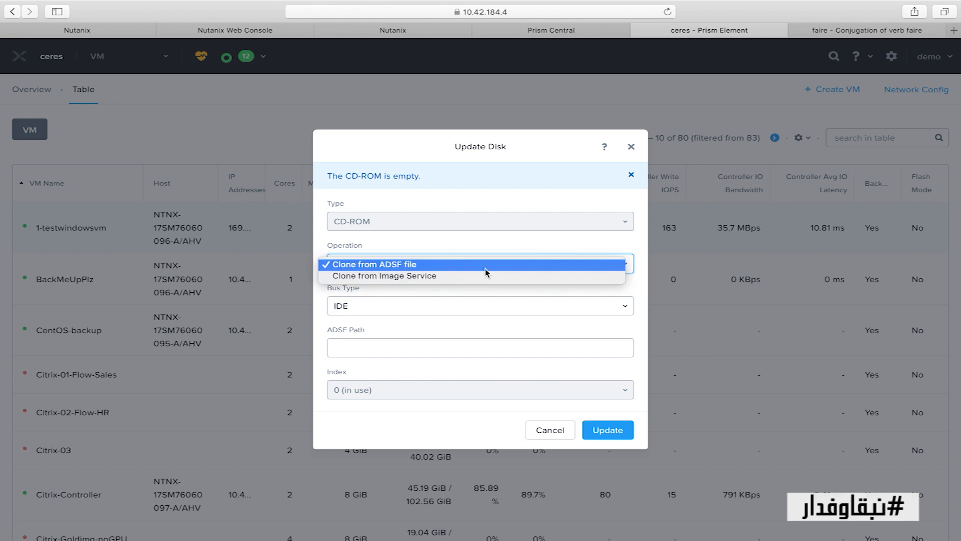
{"action": "left_click", "coordinate": [458, 274]}
{"action": "left_click", "coordinate": [478, 354]}
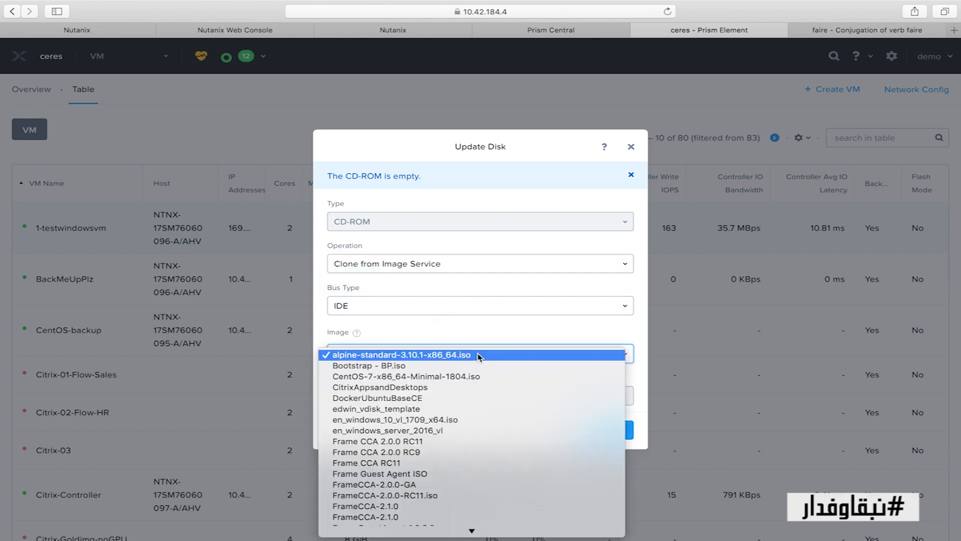
{"action": "left_click", "coordinate": [460, 378]}
{"action": "left_click", "coordinate": [604, 429]}
{"action": "scroll", "coordinate": [579, 351], "scroll_direction": "down", "scroll_amount": 10}
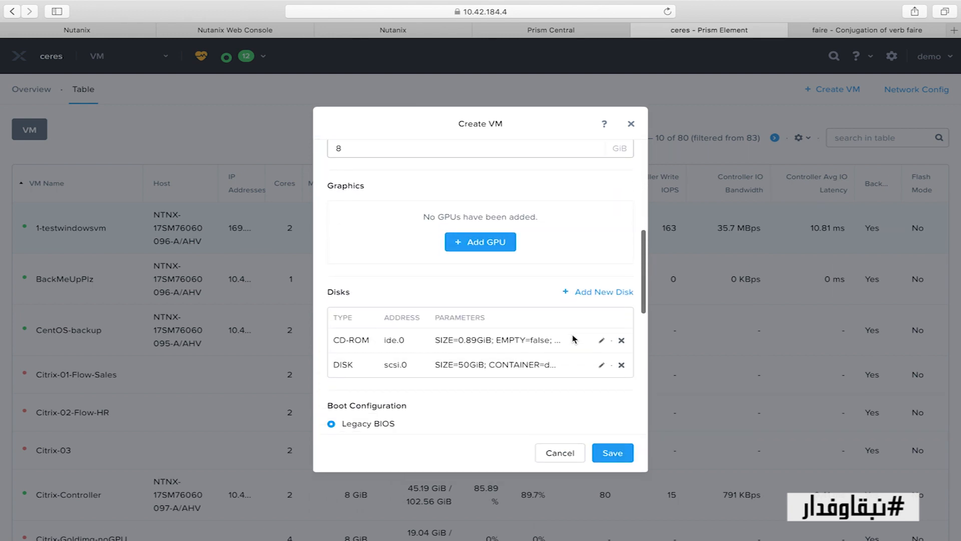
{"action": "scroll", "coordinate": [574, 339], "scroll_direction": "down", "scroll_amount": 10}
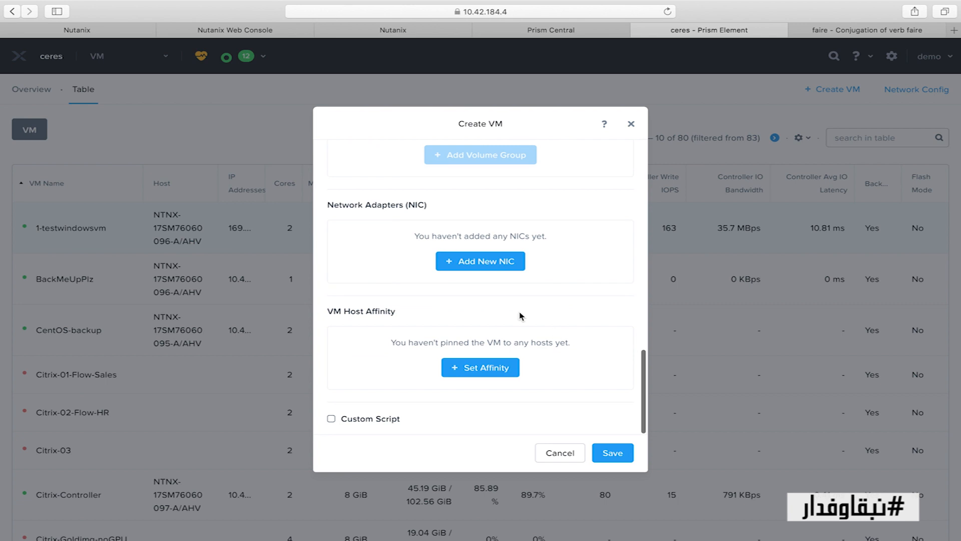
{"action": "left_click", "coordinate": [492, 265]}
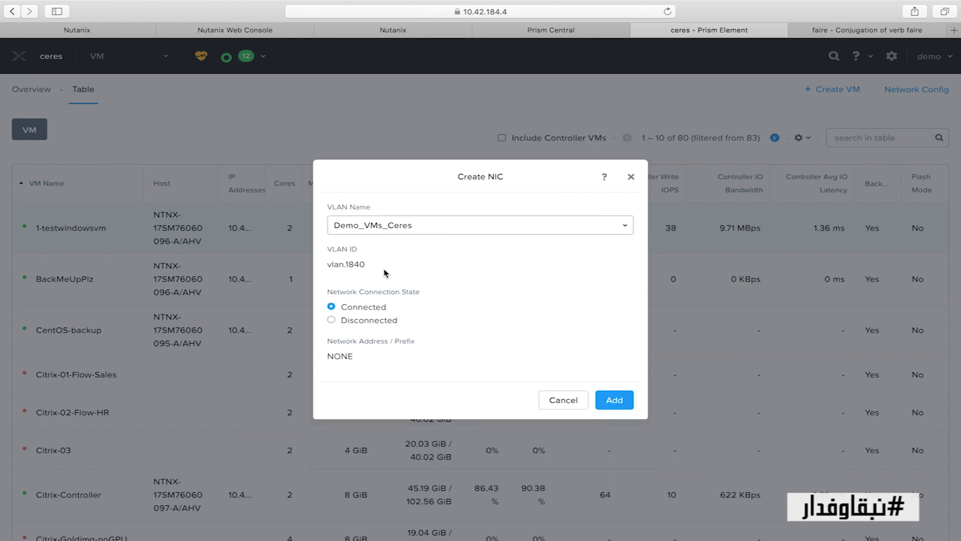
Cancel the Demo_VMs_Ceres NIC and save 1-linux with no network adapter
{"action": "left_click", "coordinate": [411, 225]}
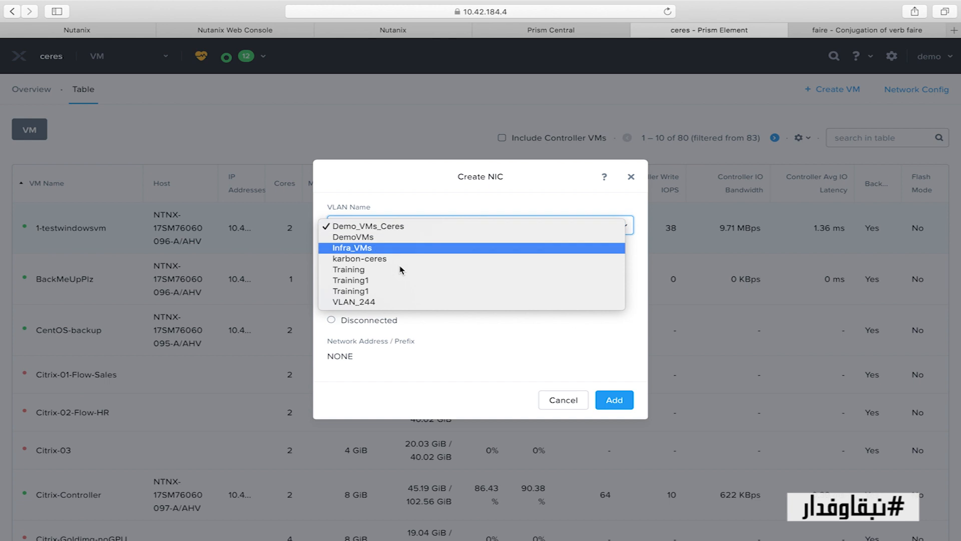
{"action": "left_click", "coordinate": [441, 227]}
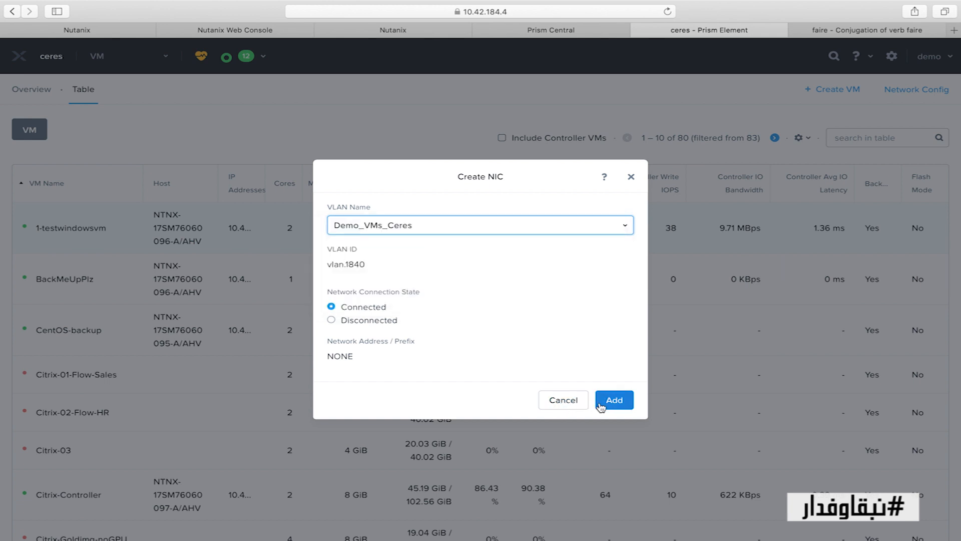
{"action": "left_click", "coordinate": [569, 405]}
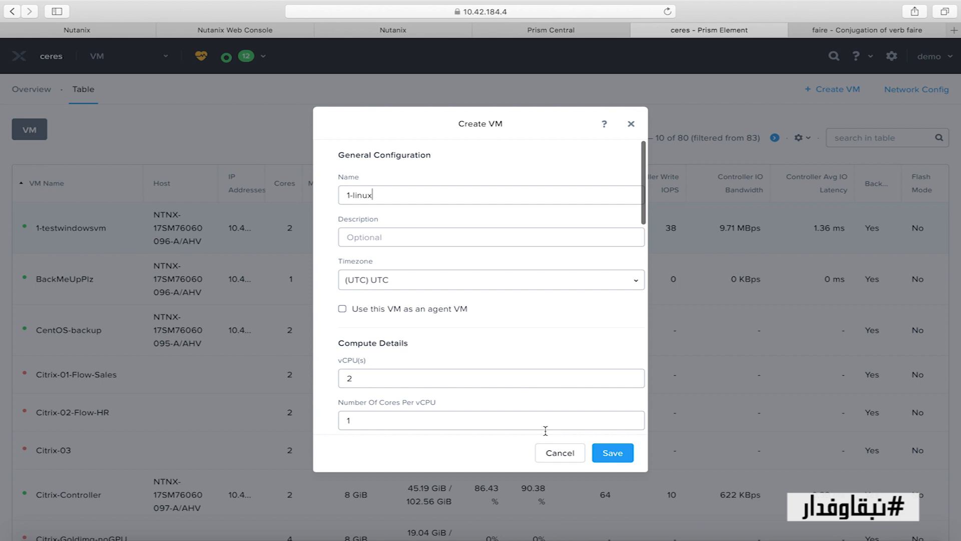
{"action": "left_click", "coordinate": [612, 453]}
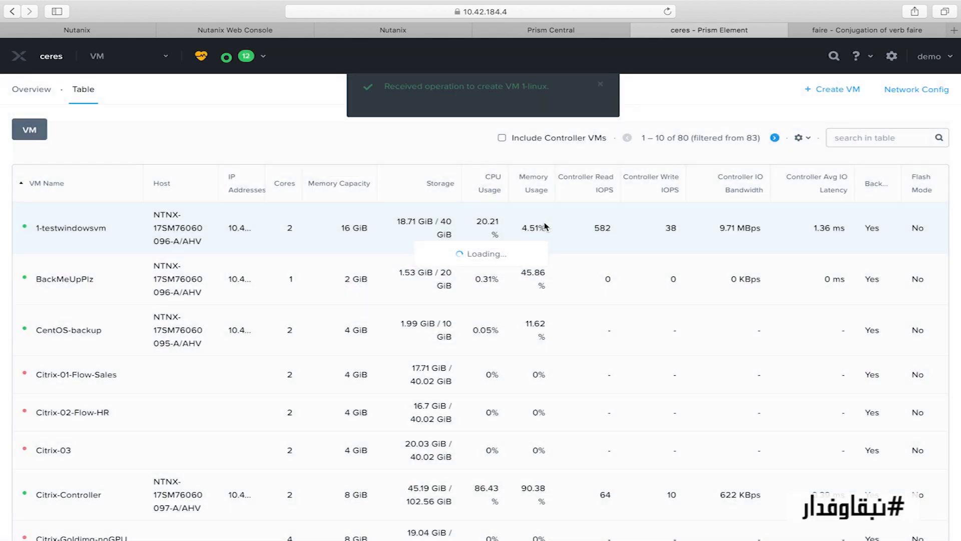
{"action": "left_click", "coordinate": [892, 55]}
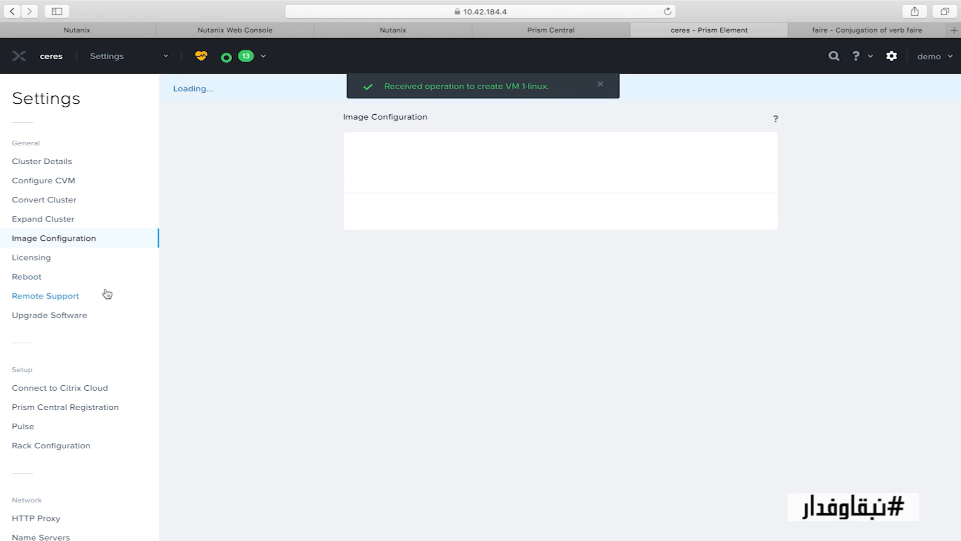
Create the virtual network testnet with VLAN ID 0 under Network Configuration
{"action": "scroll", "coordinate": [95, 298], "scroll_direction": "down", "scroll_amount": 3}
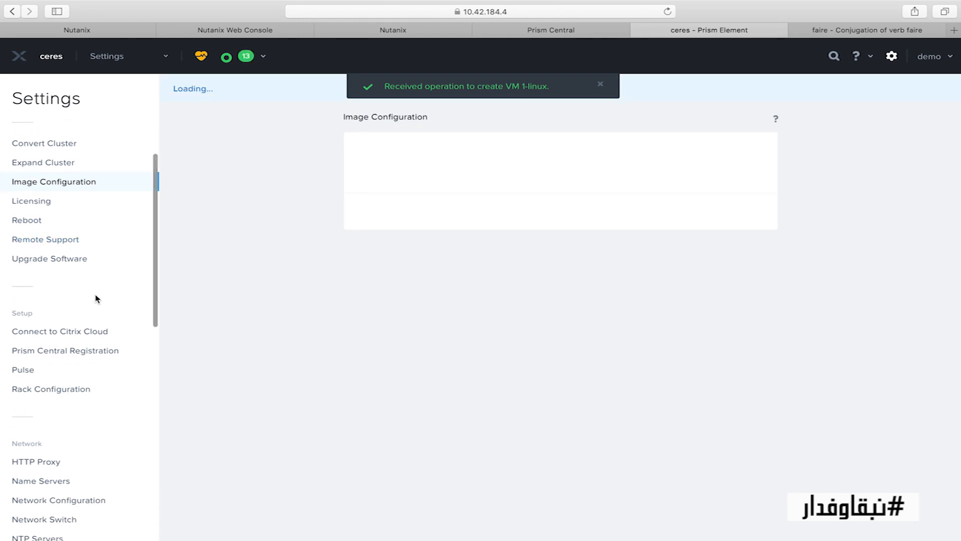
{"action": "scroll", "coordinate": [95, 299], "scroll_direction": "up", "scroll_amount": 3}
{"action": "scroll", "coordinate": [95, 279], "scroll_direction": "down", "scroll_amount": 7}
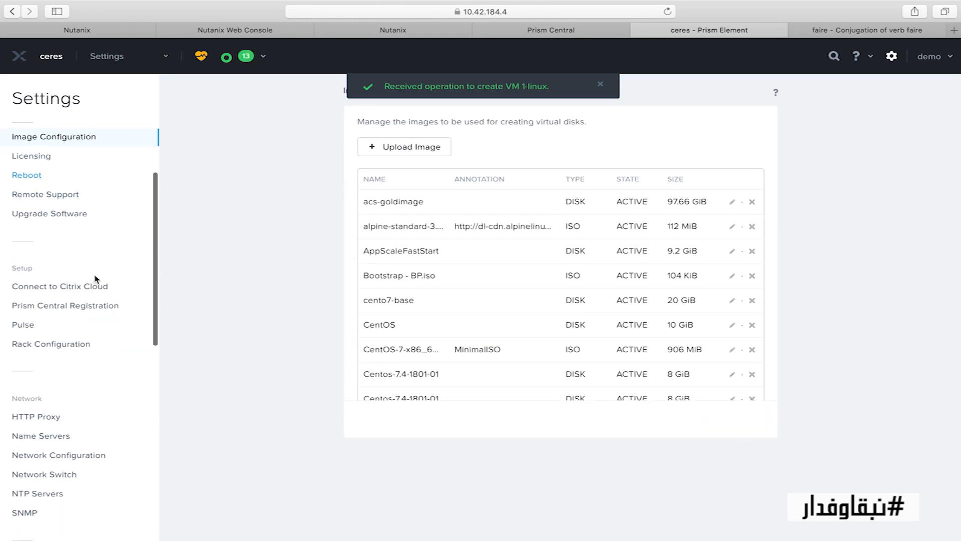
{"action": "left_click", "coordinate": [75, 415]}
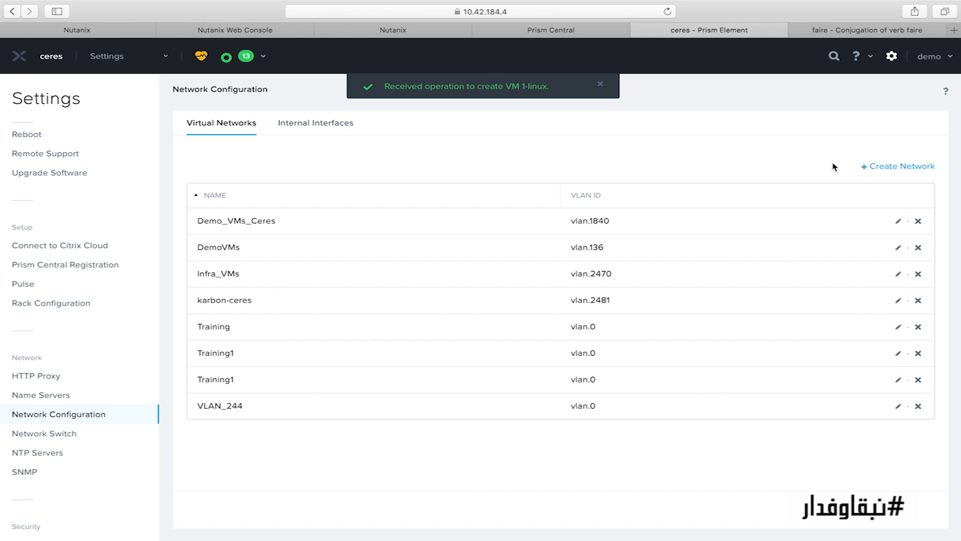
{"action": "left_click", "coordinate": [901, 166]}
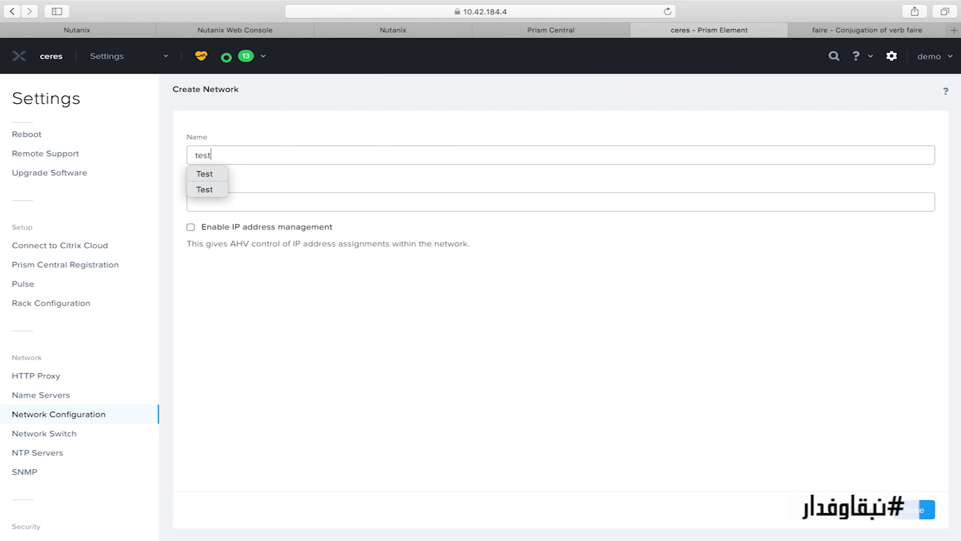
{"action": "type", "text": "net"}
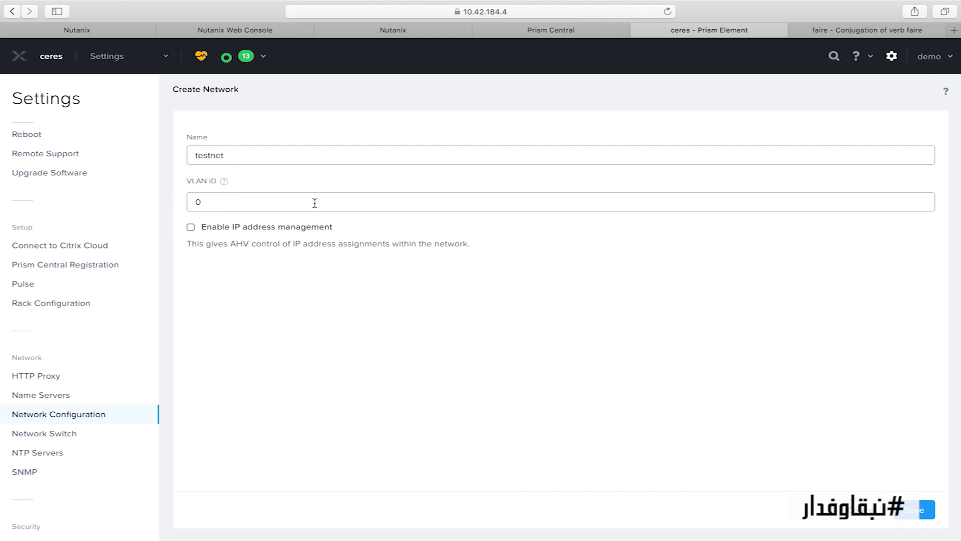
{"action": "left_click", "coordinate": [913, 510]}
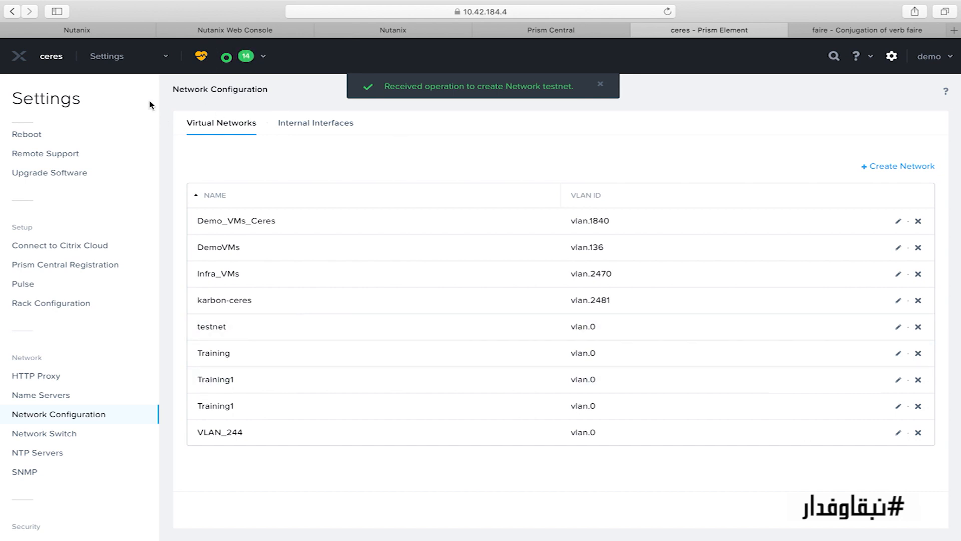
{"action": "left_click", "coordinate": [140, 63]}
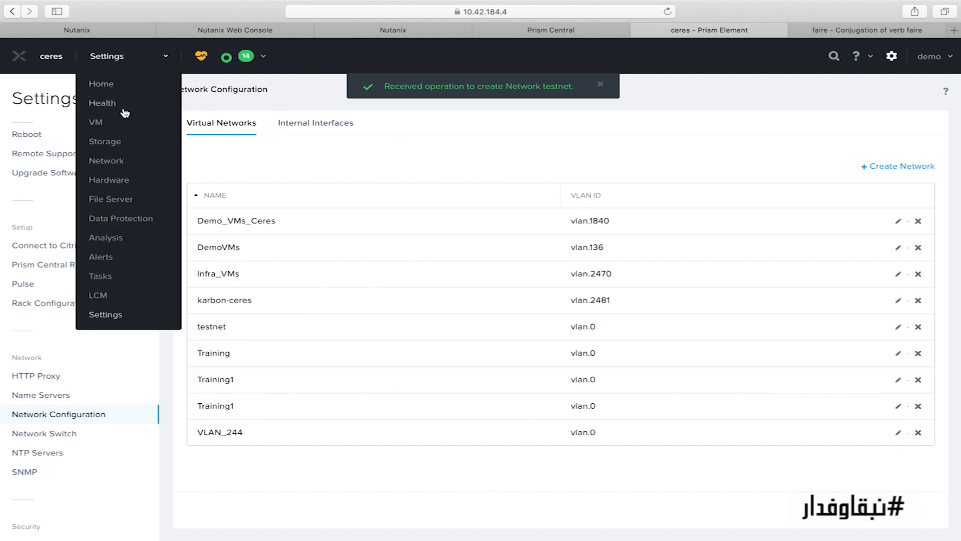
Edit 1-linux, add a connected NIC on the testnet VLAN, and save
{"action": "left_click", "coordinate": [97, 124]}
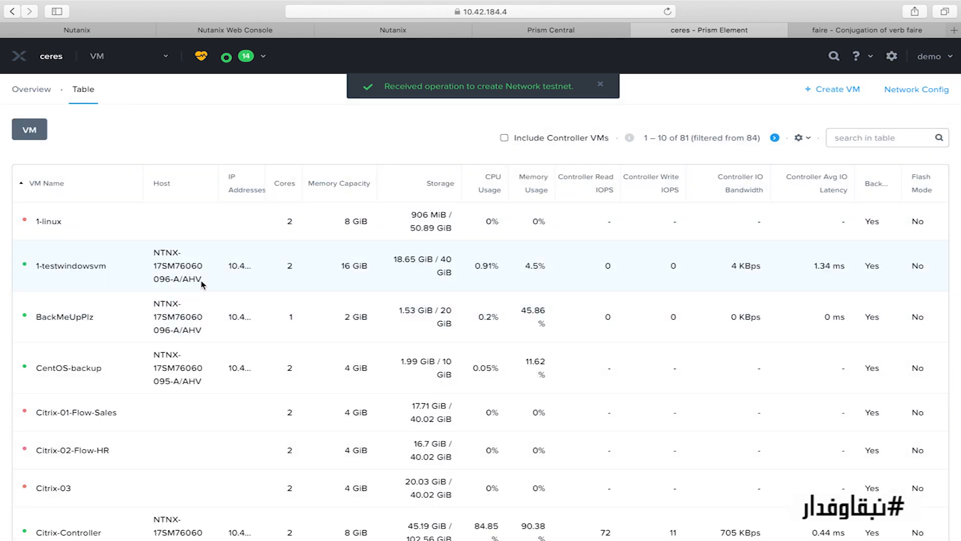
{"action": "scroll", "coordinate": [651, 300], "scroll_direction": "down", "scroll_amount": 5}
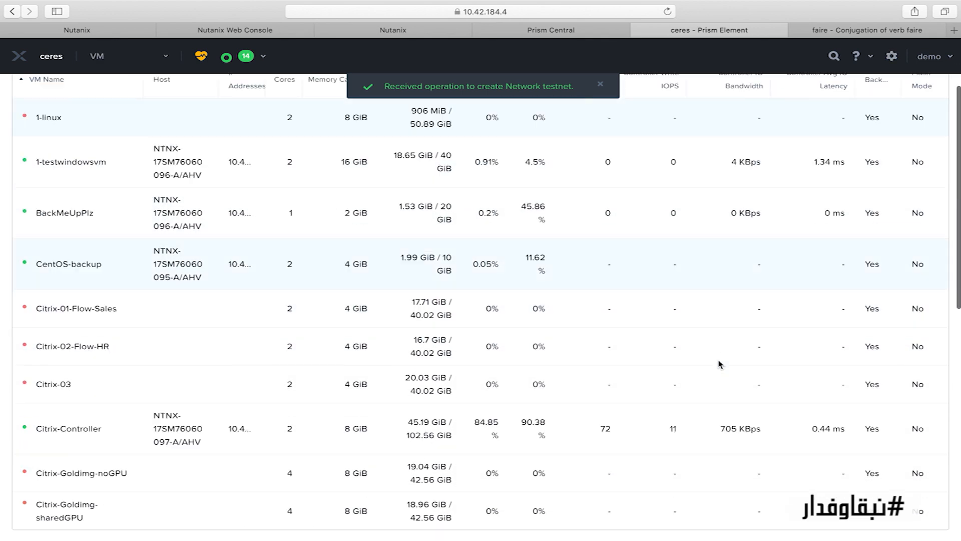
{"action": "left_click", "coordinate": [863, 526]}
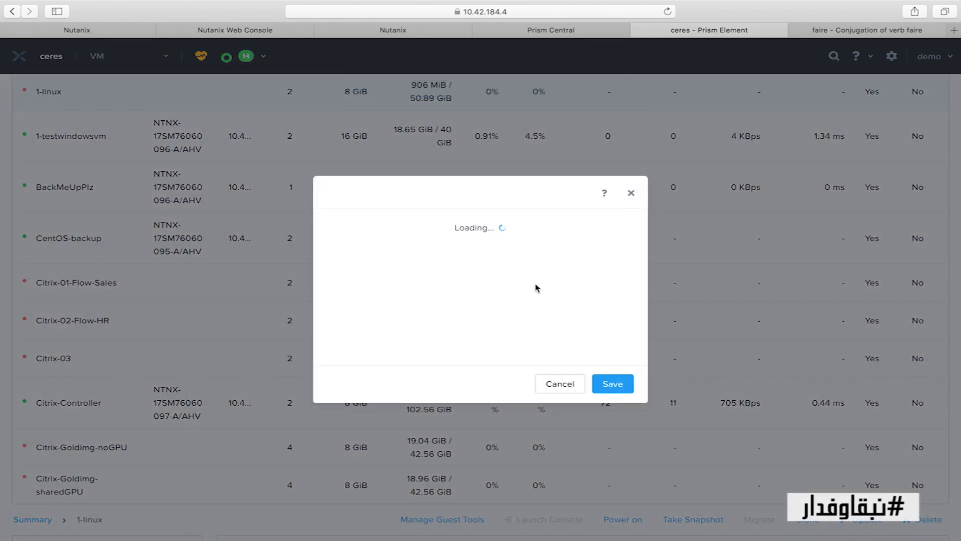
{"action": "scroll", "coordinate": [522, 276], "scroll_direction": "down", "scroll_amount": 5}
{"action": "scroll", "coordinate": [522, 275], "scroll_direction": "down", "scroll_amount": 6}
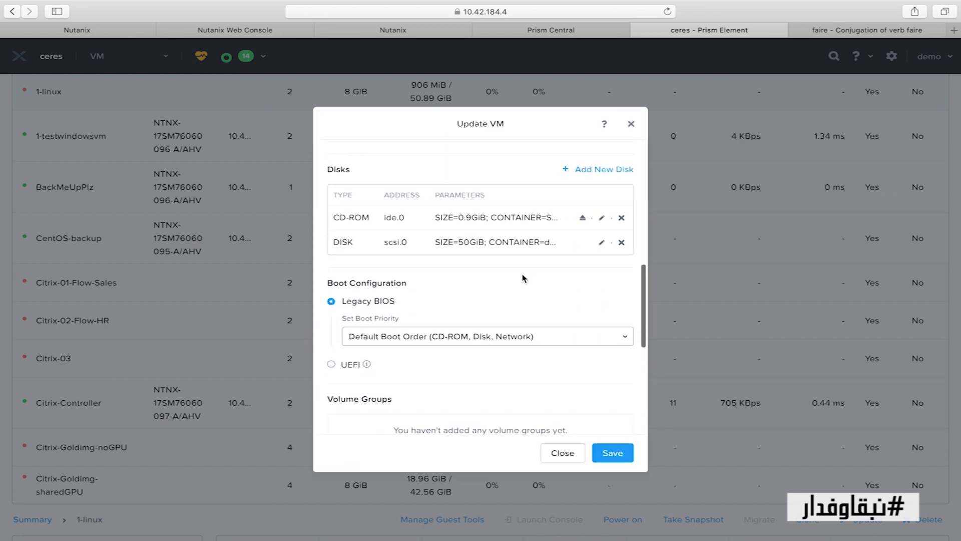
{"action": "scroll", "coordinate": [523, 278], "scroll_direction": "down", "scroll_amount": 1}
{"action": "left_click", "coordinate": [488, 321]}
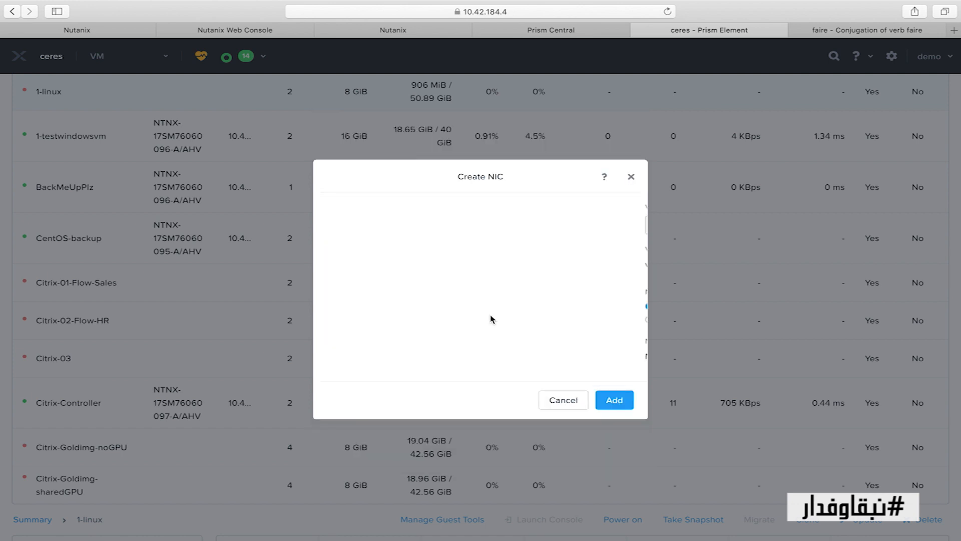
{"action": "left_click", "coordinate": [455, 221]}
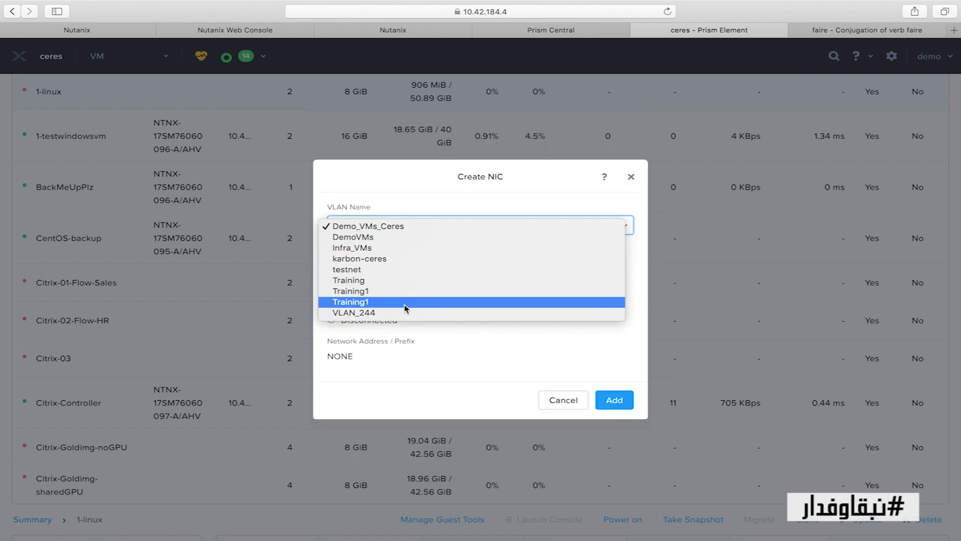
{"action": "left_click", "coordinate": [411, 273]}
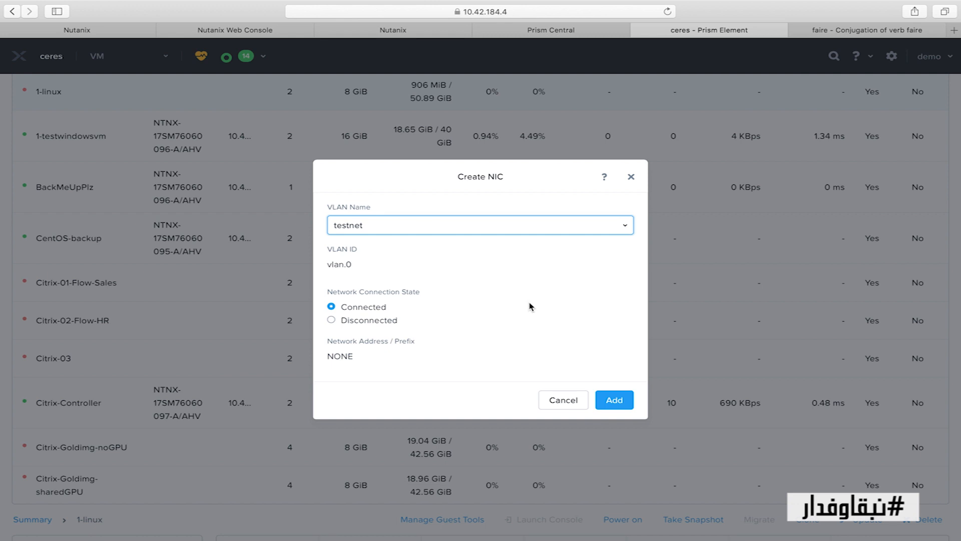
{"action": "left_click", "coordinate": [624, 415]}
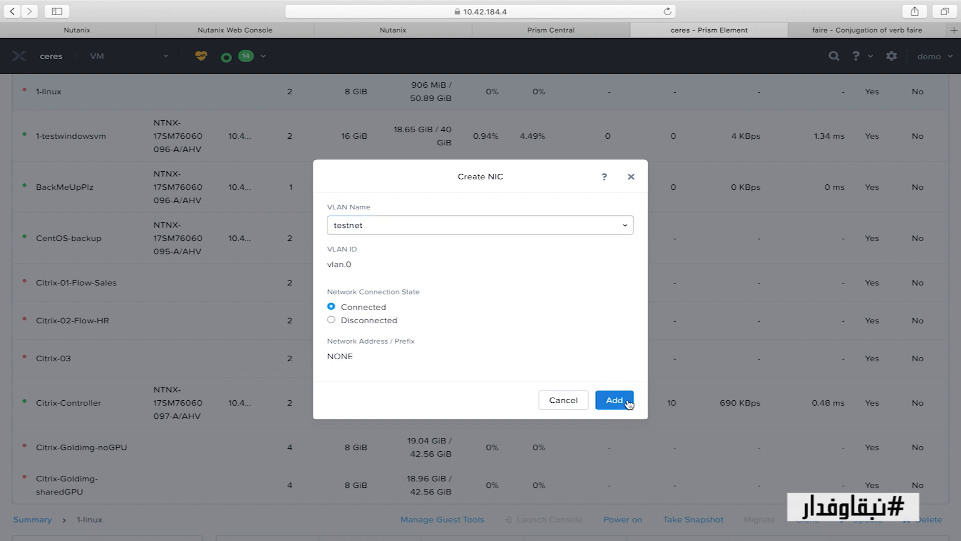
{"action": "left_click", "coordinate": [627, 402]}
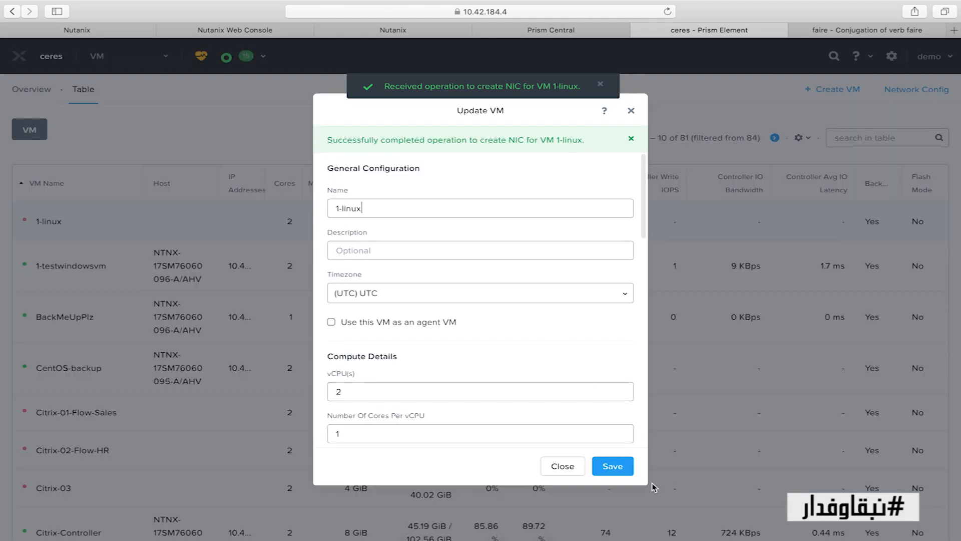
{"action": "left_click", "coordinate": [621, 471]}
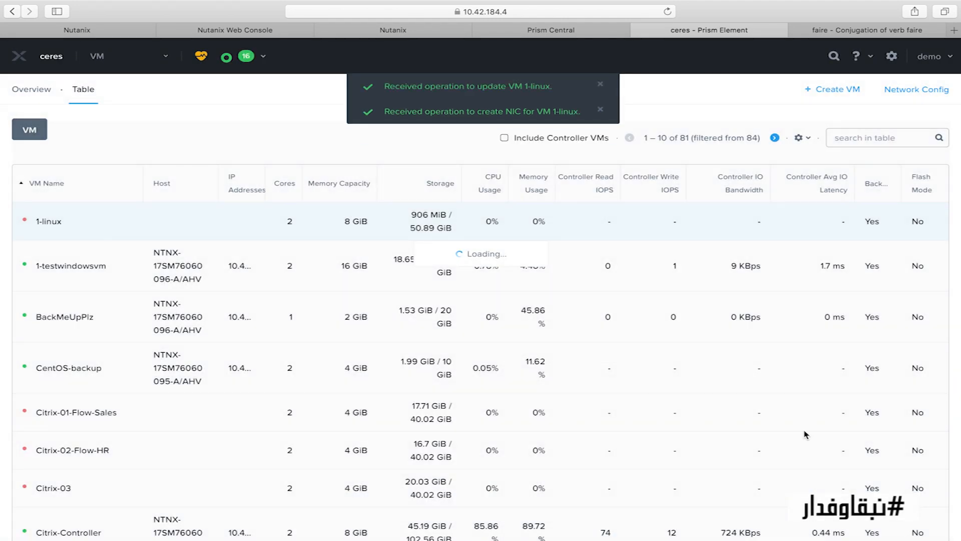
Power on the 1-linux VM
{"action": "scroll", "coordinate": [630, 310], "scroll_direction": "down", "scroll_amount": 5}
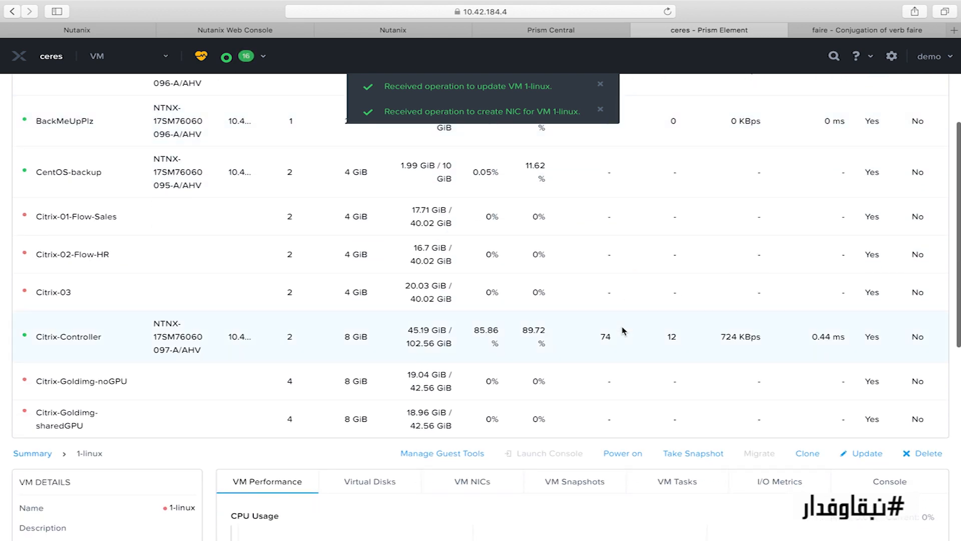
{"action": "left_click", "coordinate": [622, 453]}
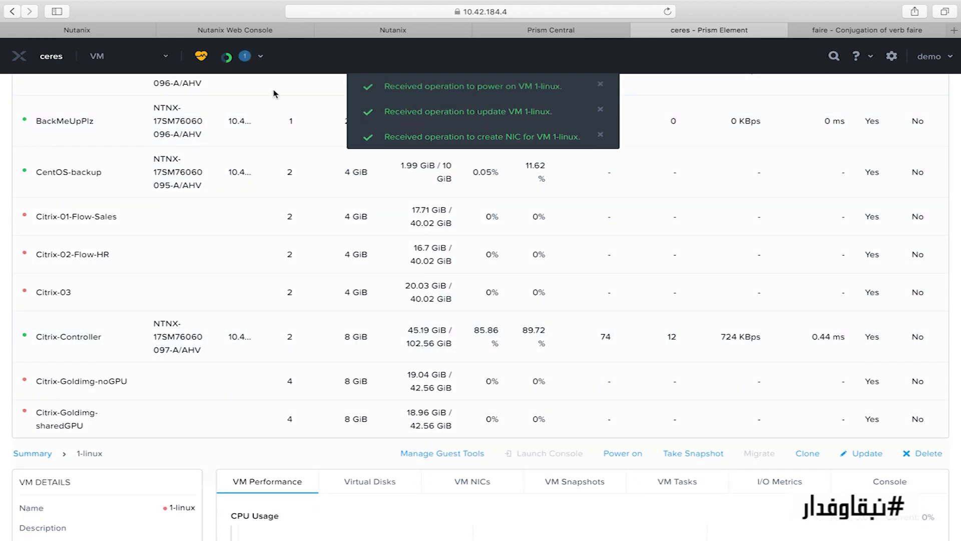
{"action": "scroll", "coordinate": [379, 346], "scroll_direction": "up", "scroll_amount": 5}
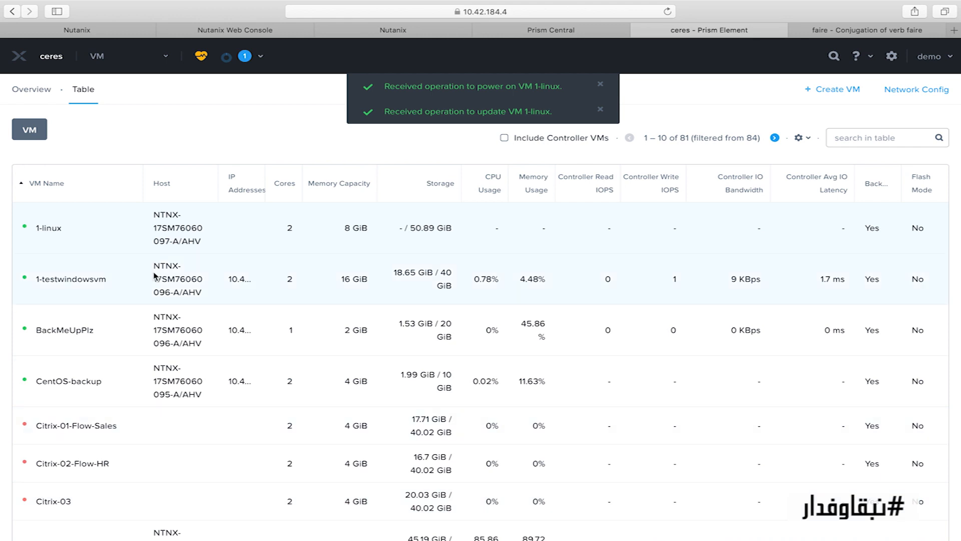
Launch the console of 1-testwindowsvm
{"action": "left_click", "coordinate": [147, 288]}
{"action": "scroll", "coordinate": [250, 269], "scroll_direction": "down", "scroll_amount": 6}
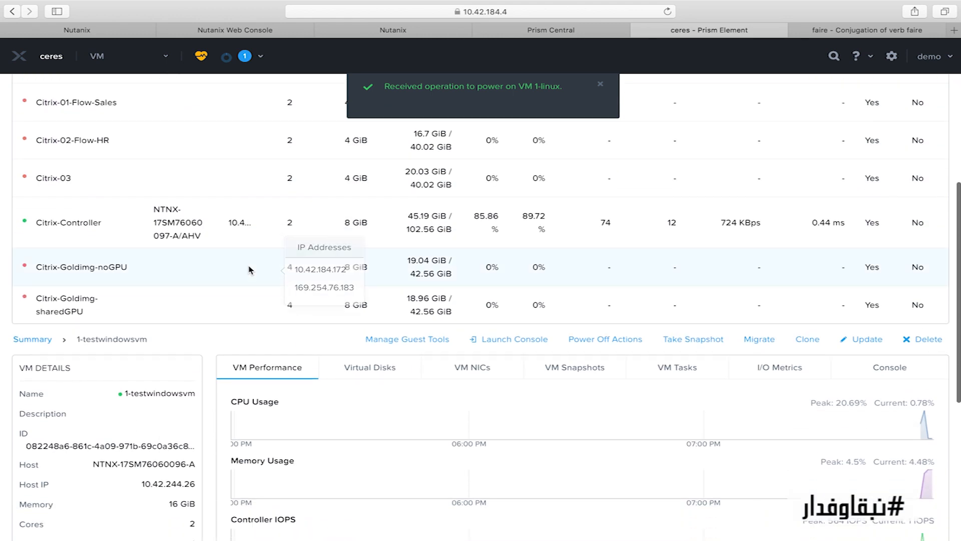
{"action": "left_click", "coordinate": [505, 342]}
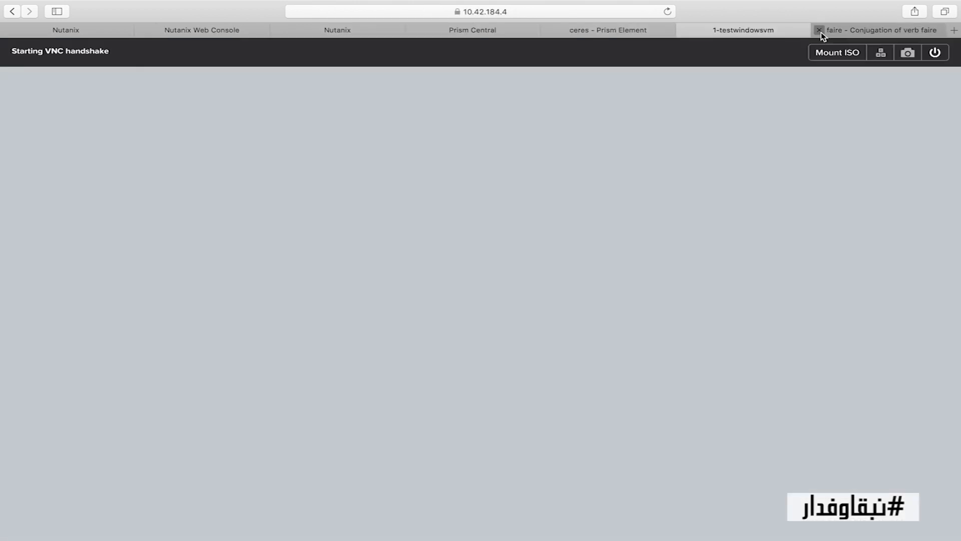
{"action": "left_click", "coordinate": [820, 31]}
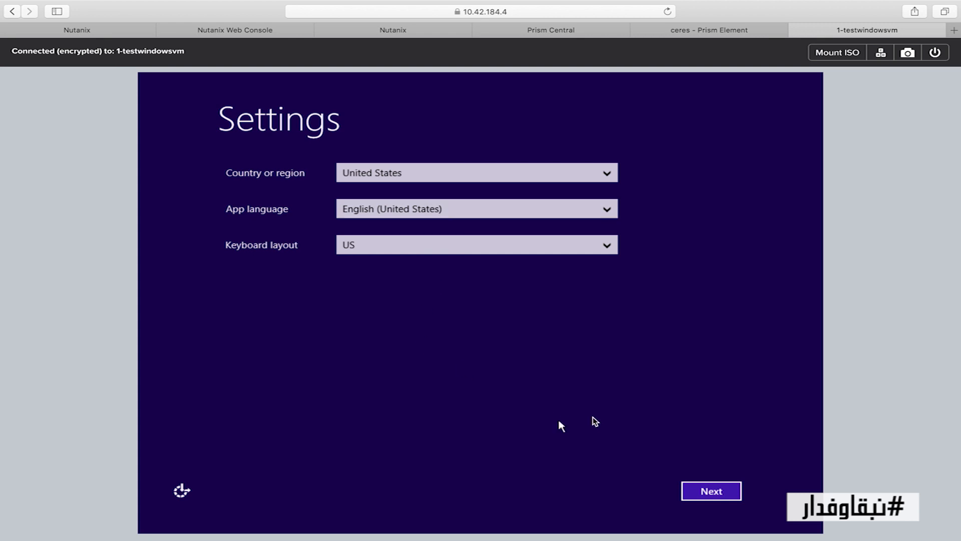
Keep the region defaults, accept the license terms, and set the Administrator password to finish Windows setup
{"action": "left_click", "coordinate": [712, 490]}
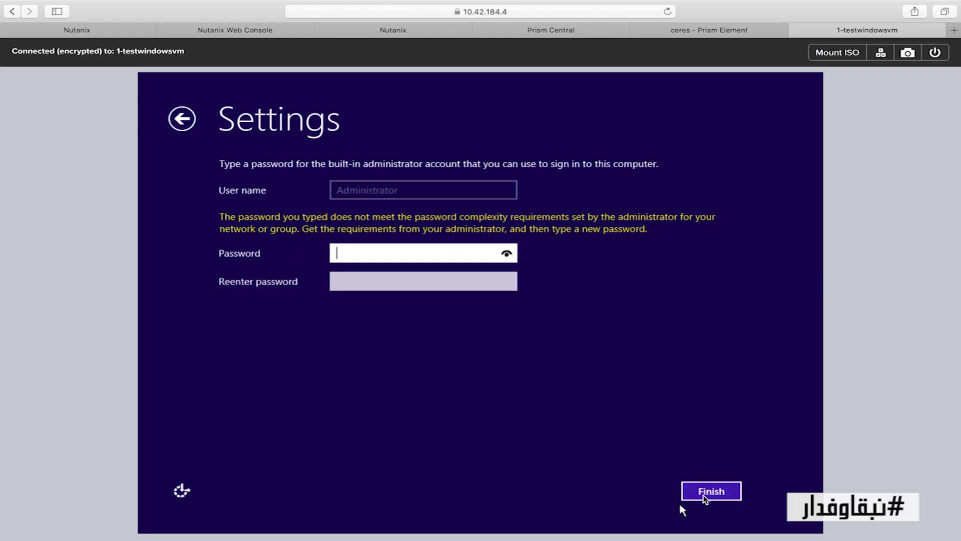
{"action": "left_click", "coordinate": [702, 494]}
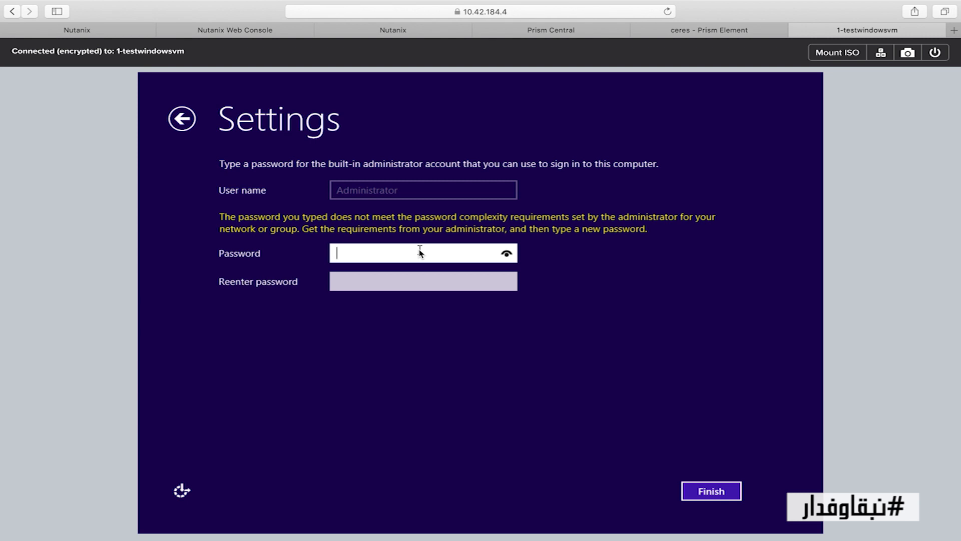
{"action": "type", "text": "tanix"}
{"action": "key", "text": "Tab"}
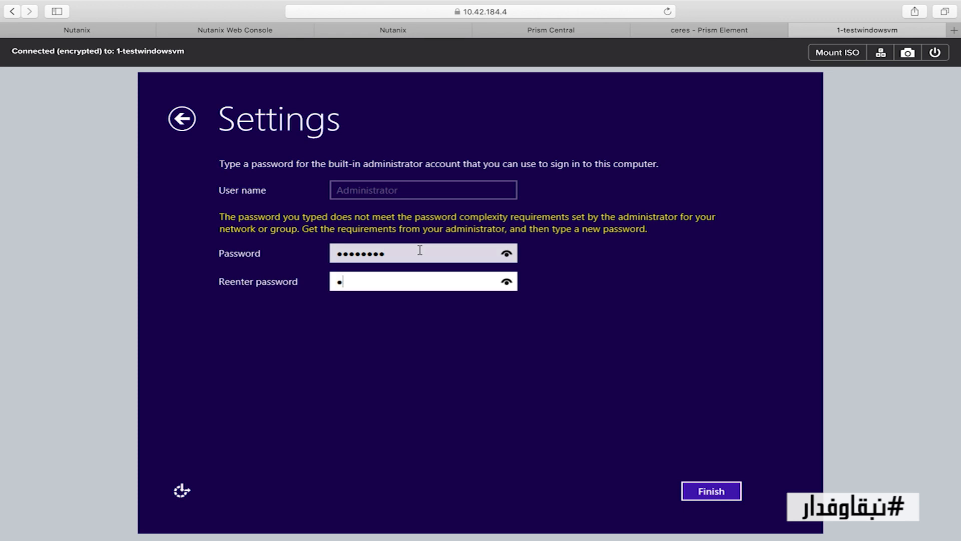
{"action": "key", "text": "Return"}
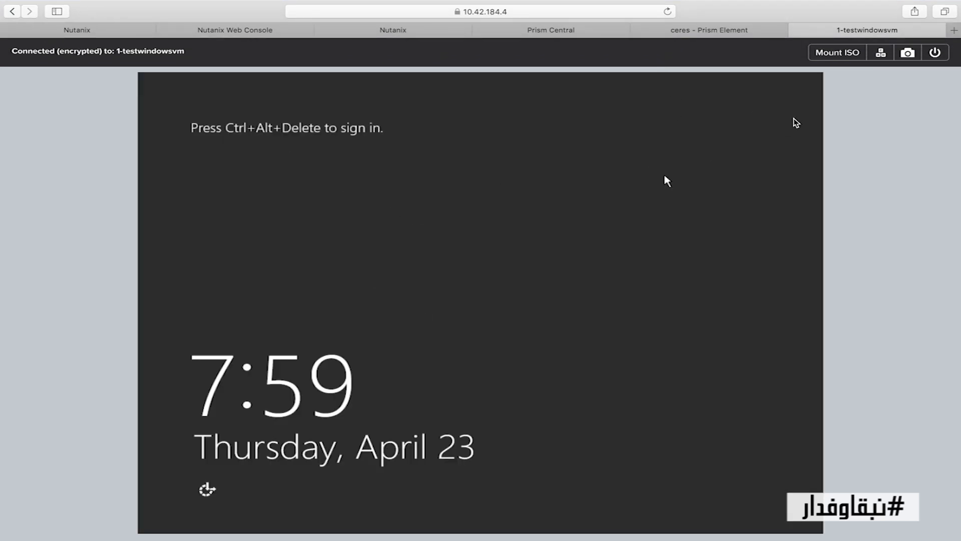
Sign in to Windows Server 2012 R2 as Administrator with the new password, then return to the Prism VM list
{"action": "key", "text": "ctrl+alt+Delete"}
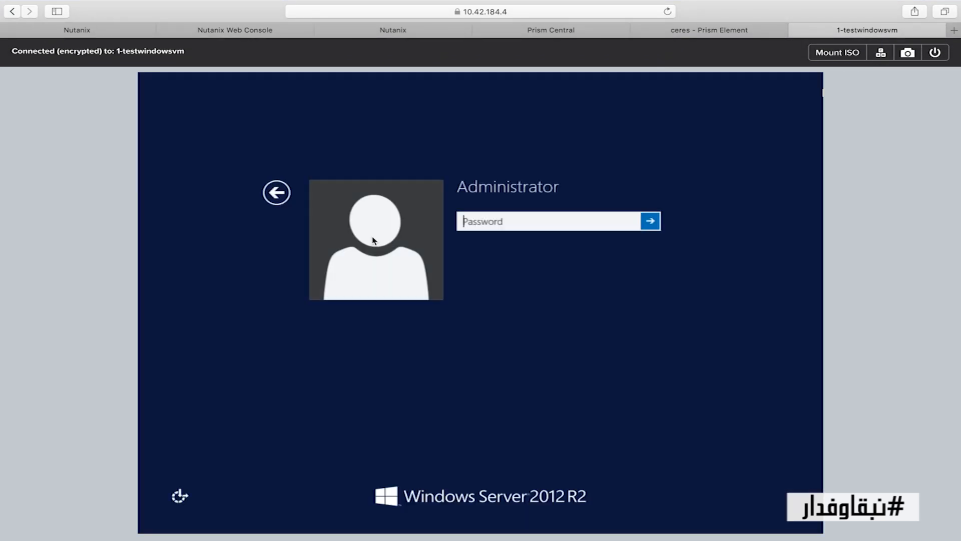
{"action": "type", "text": "n"}
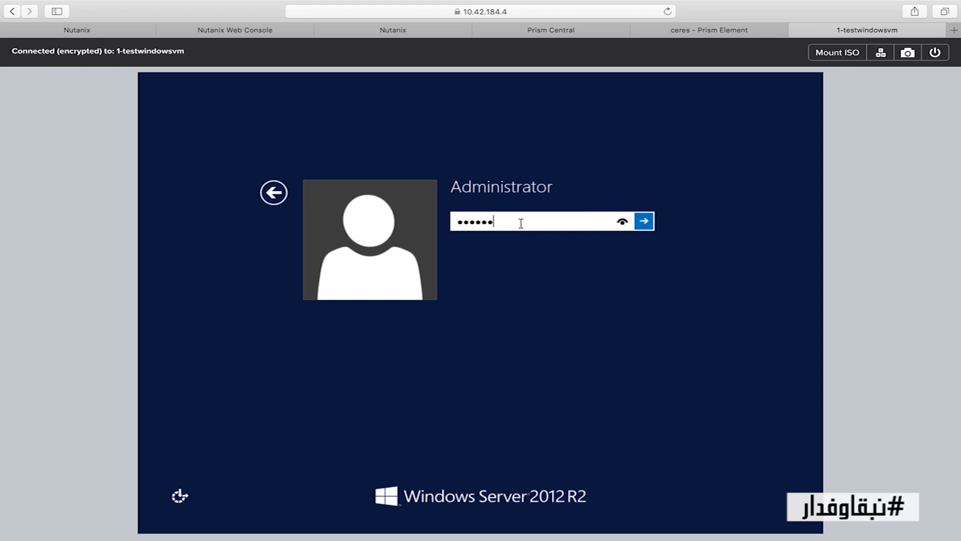
{"action": "key", "text": "Return"}
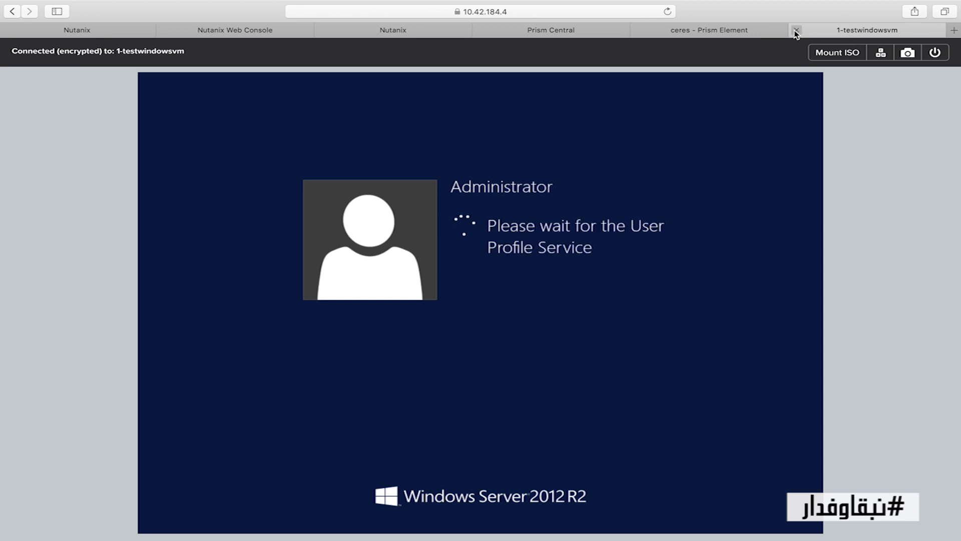
{"action": "left_click", "coordinate": [735, 31]}
{"action": "scroll", "coordinate": [267, 217], "scroll_direction": "up", "scroll_amount": 10}
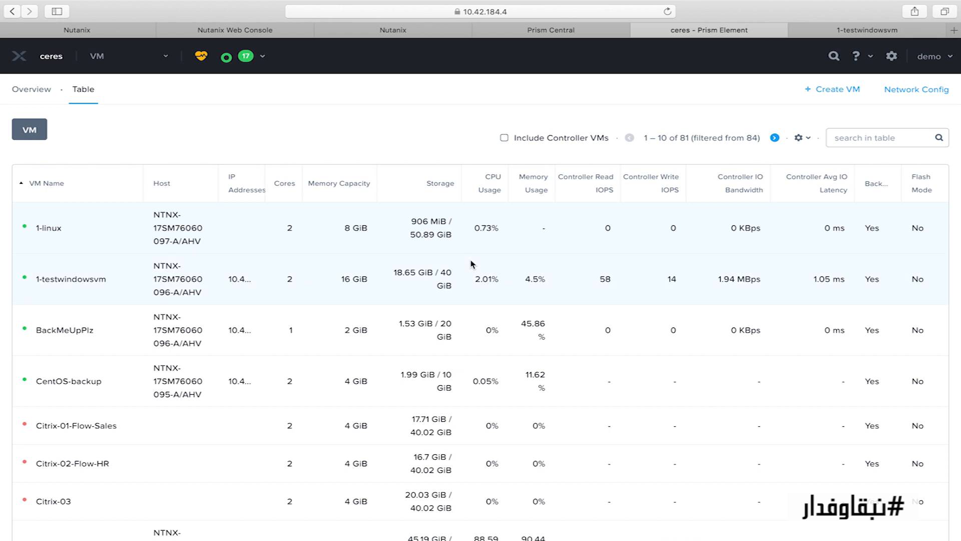
Launch the 1-linux console, continue CentOS 7 setup in English (United States), and return to the VM table
{"action": "scroll", "coordinate": [473, 265], "scroll_direction": "down", "scroll_amount": 5}
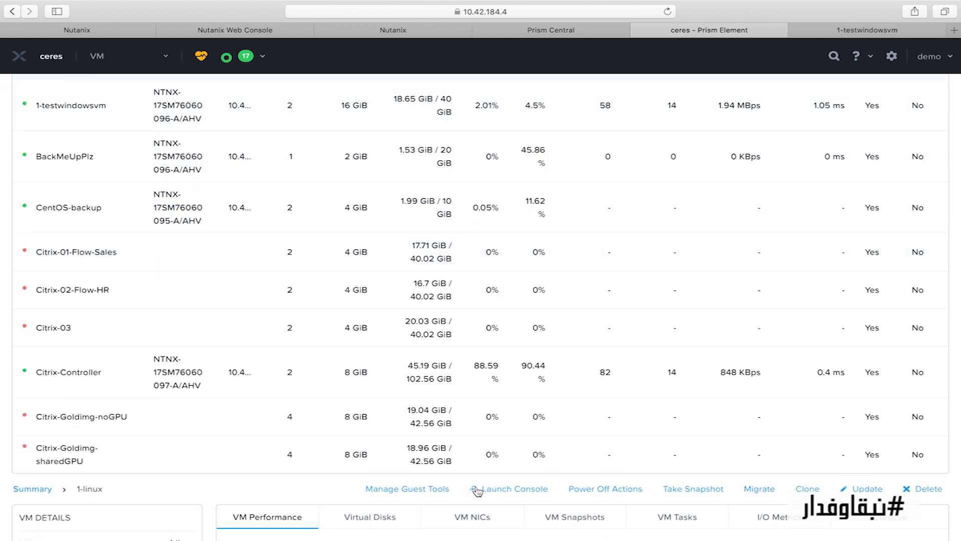
{"action": "left_click", "coordinate": [491, 491]}
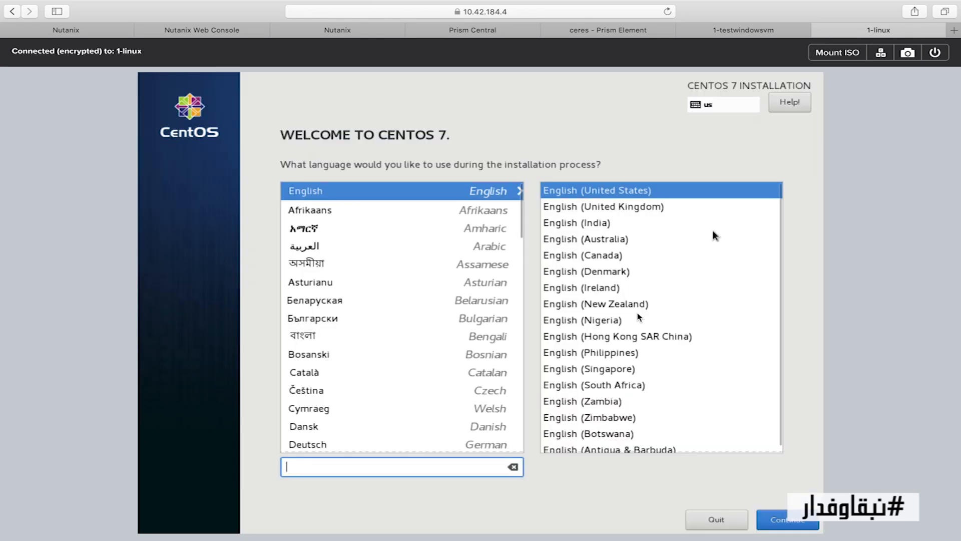
{"action": "left_click", "coordinate": [800, 526]}
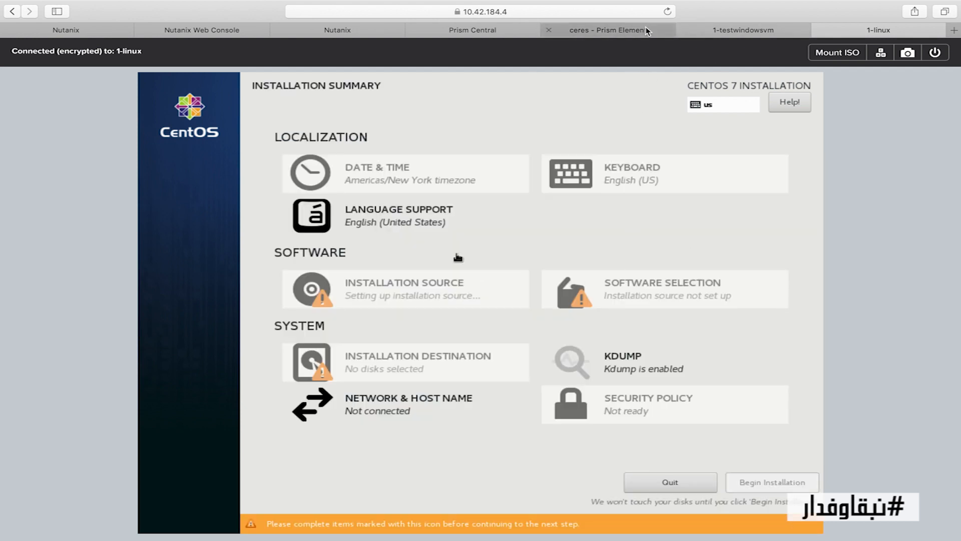
{"action": "left_click", "coordinate": [621, 31]}
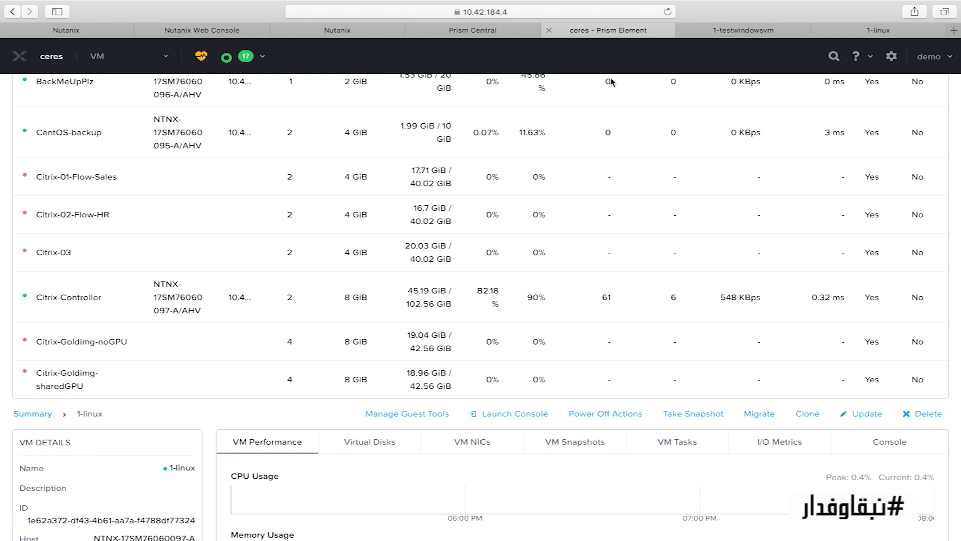
{"action": "scroll", "coordinate": [522, 291], "scroll_direction": "up", "scroll_amount": 5}
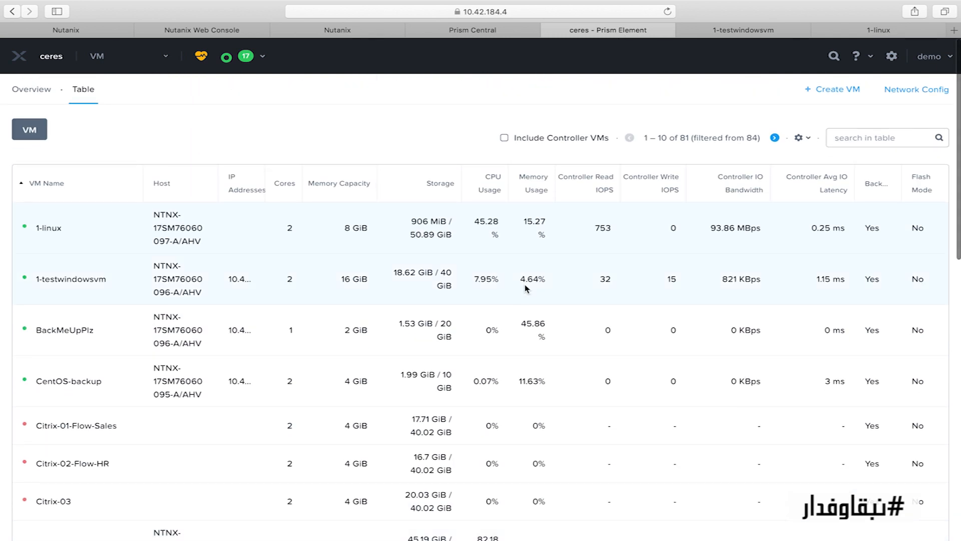